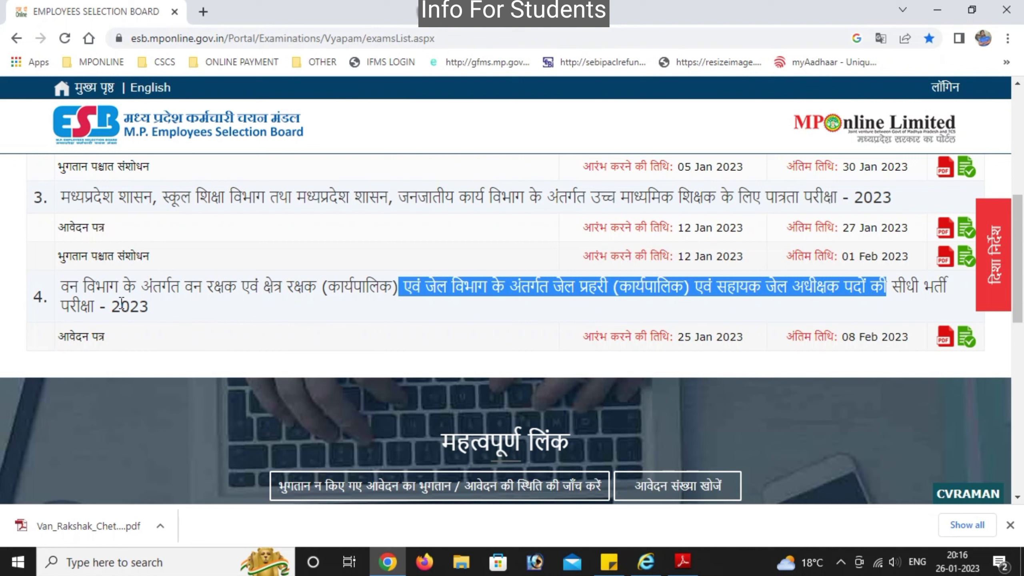
Step: Open the online application form for exam 4, the forest guard, jail guard and assistant jail superintendent recruitment 2023
click(62, 287)
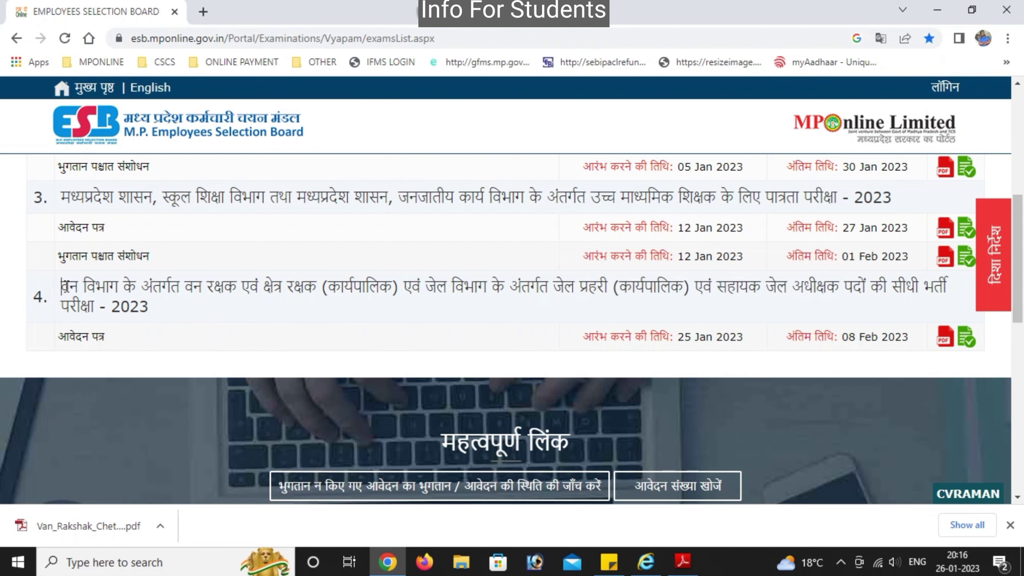
drag(62, 287, 631, 303)
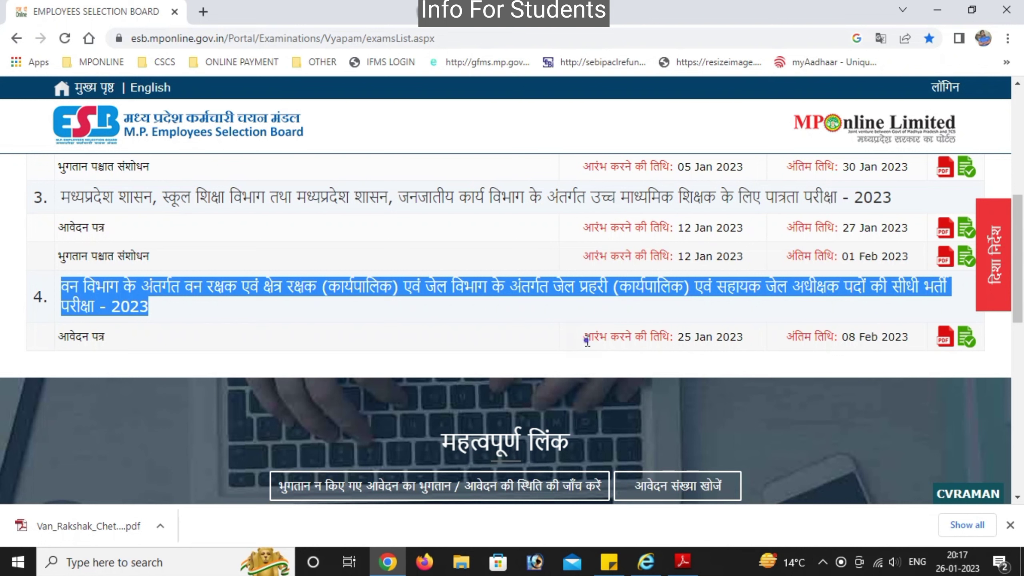
drag(584, 336, 712, 344)
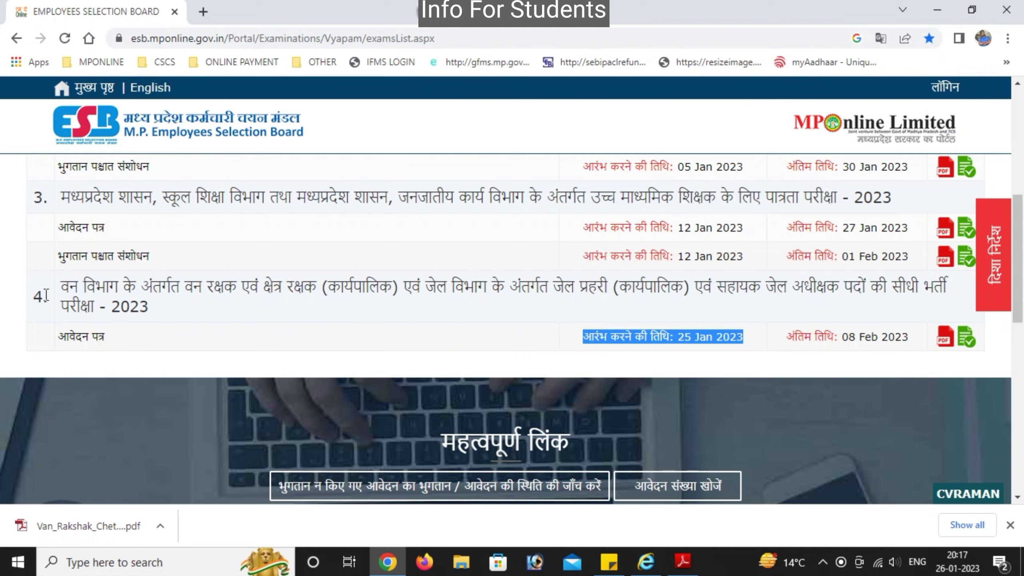
drag(42, 296, 136, 287)
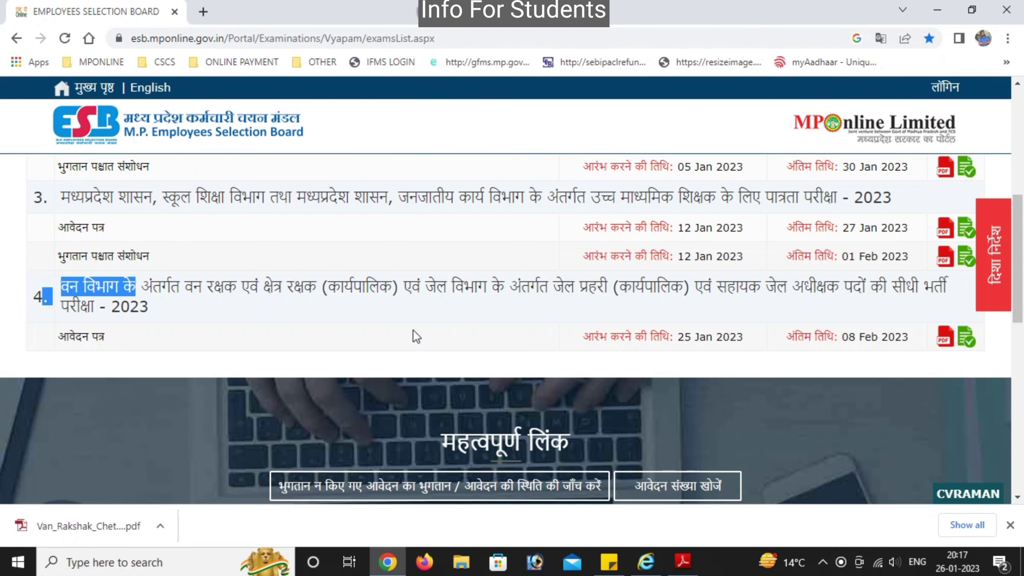
click(972, 341)
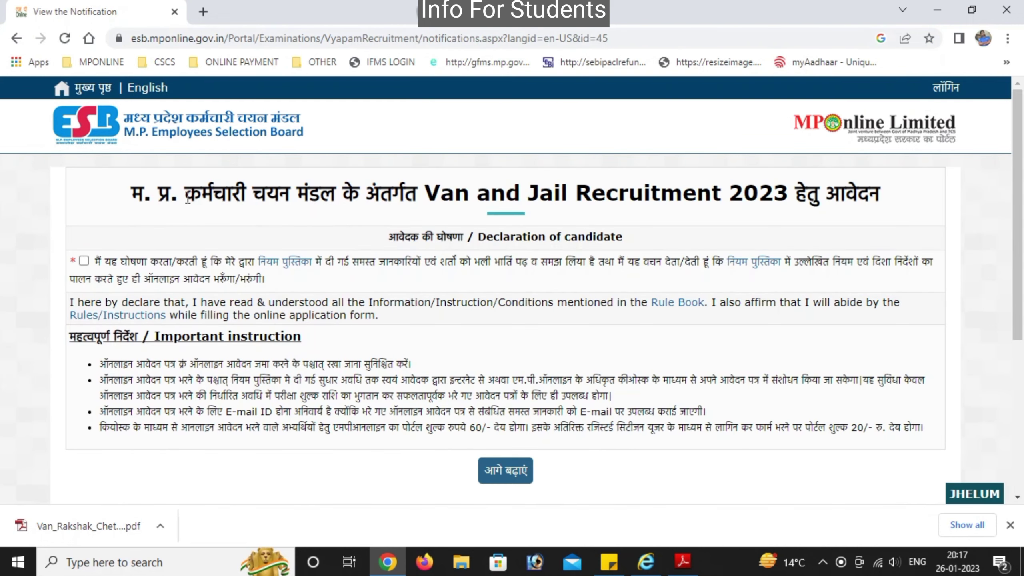
Step: Accept the candidate declaration for Van and Jail Recruitment 2023 and proceed to the application
drag(128, 190, 898, 220)
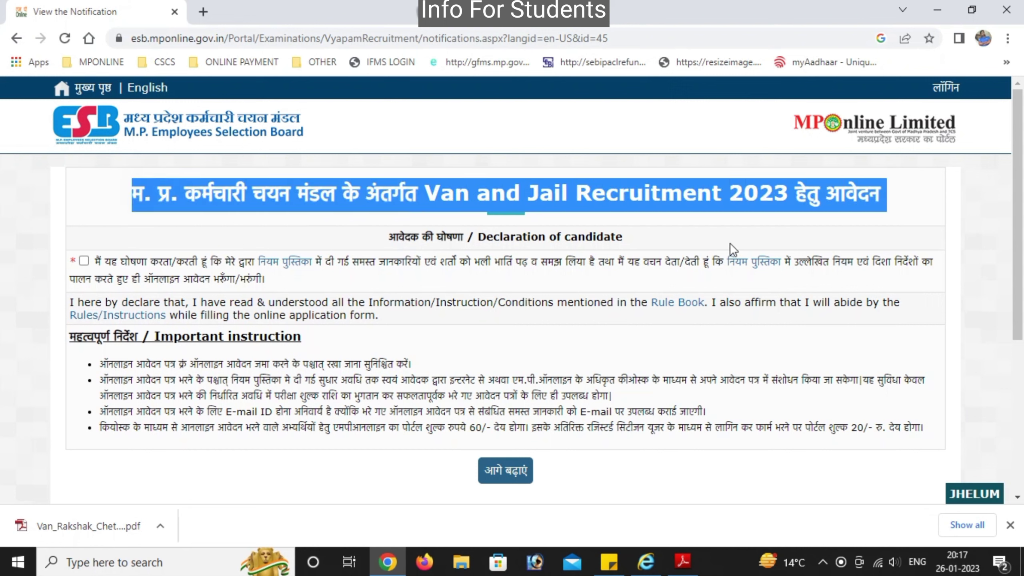
drag(388, 238, 627, 240)
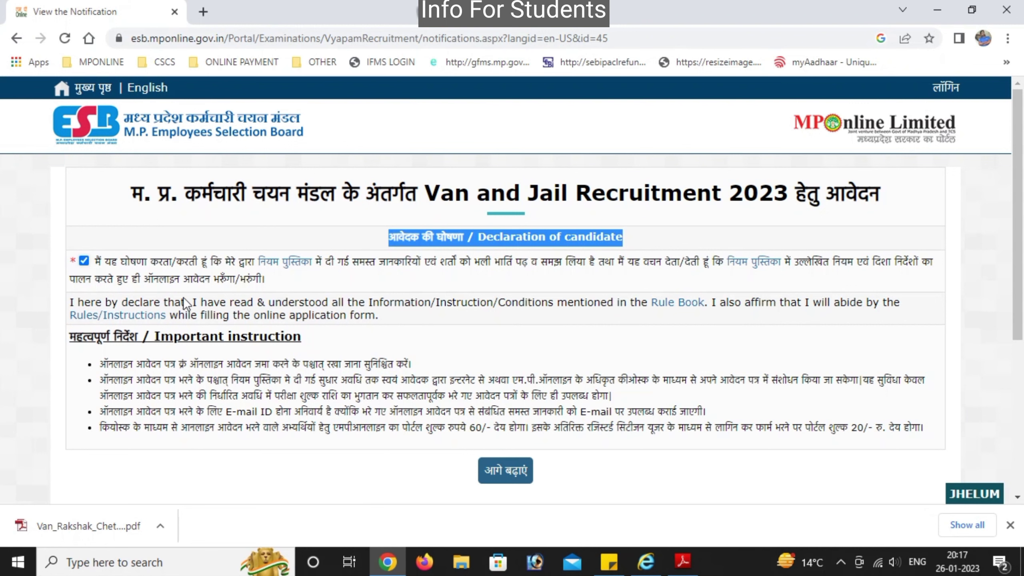
click(500, 472)
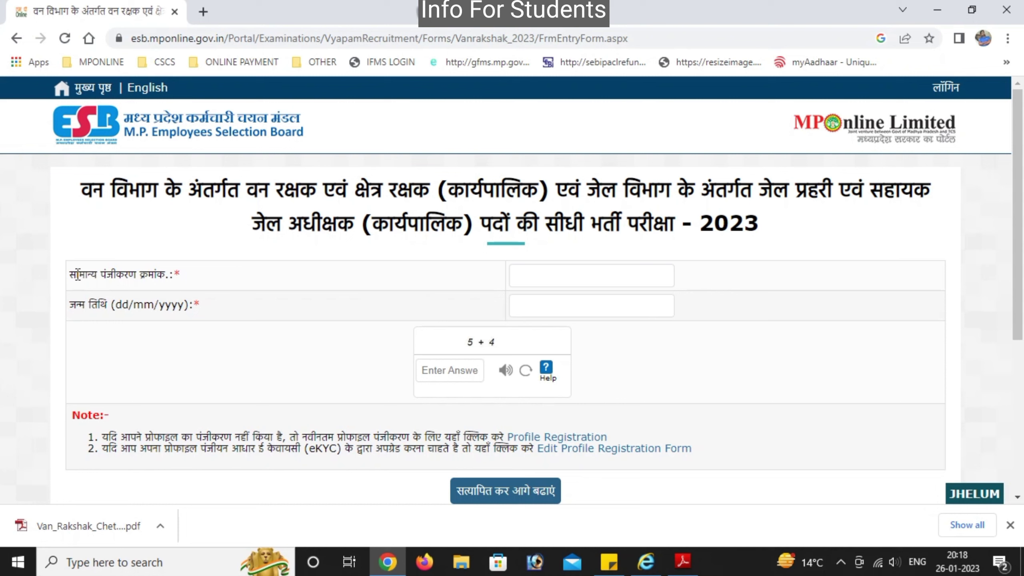
Step: Read the entry form's registration number, date of birth and captcha fields and the notes on profile registration and eKYC upgrade
drag(78, 276, 180, 271)
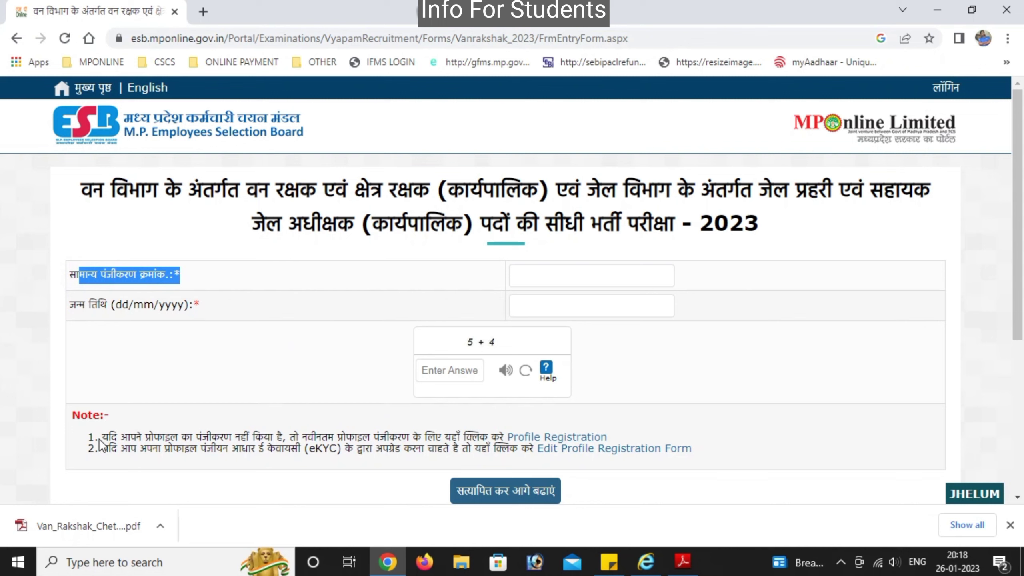
drag(102, 437, 560, 441)
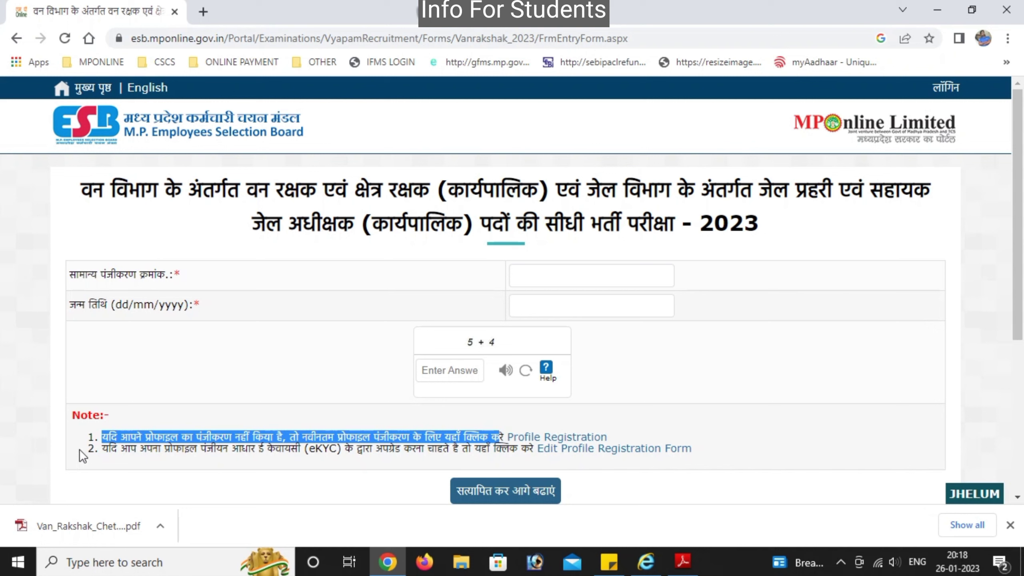
drag(111, 452, 290, 468)
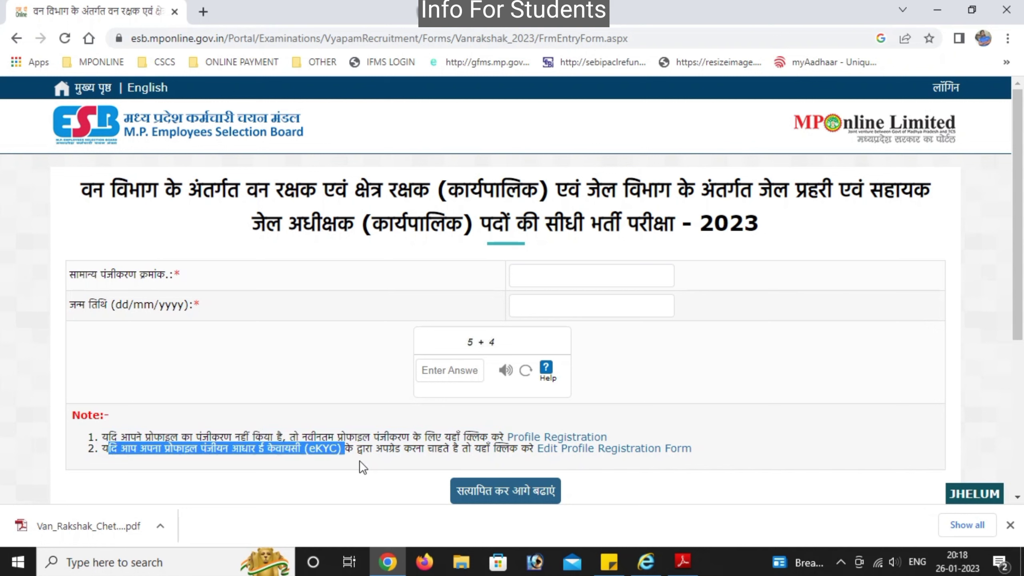
drag(403, 459, 625, 455)
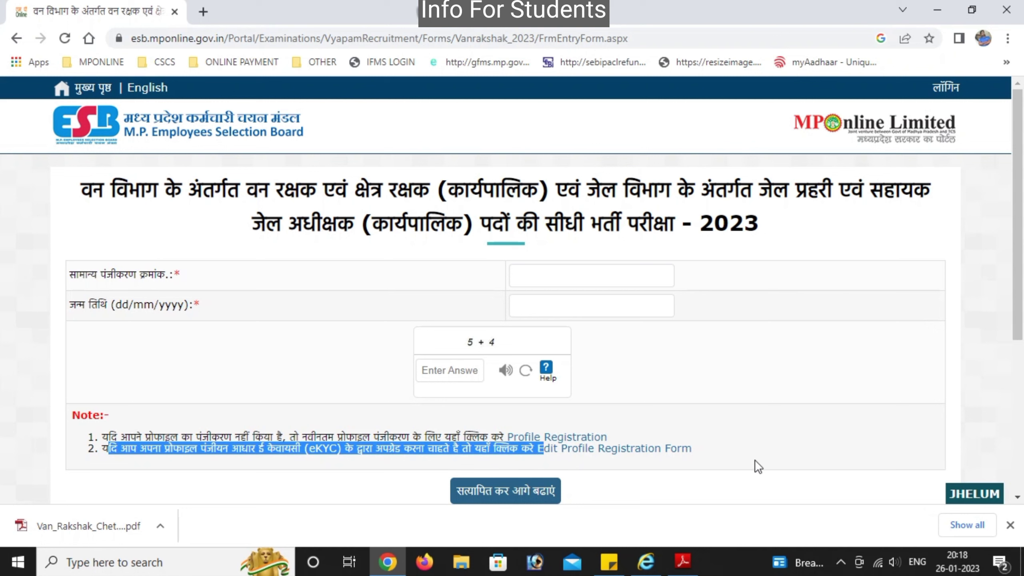
triple_click(694, 439)
drag(697, 444, 91, 447)
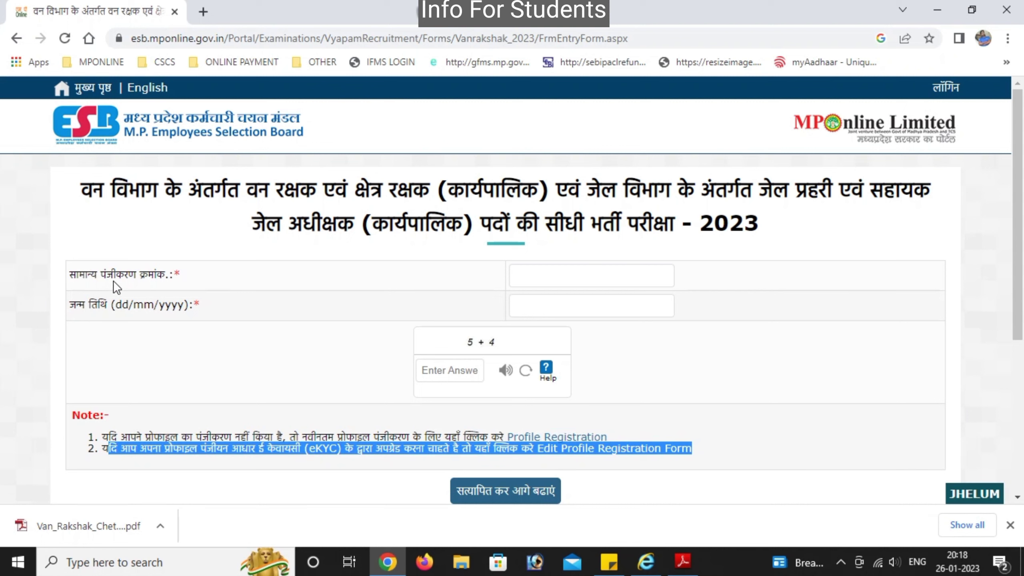
drag(115, 279, 284, 266)
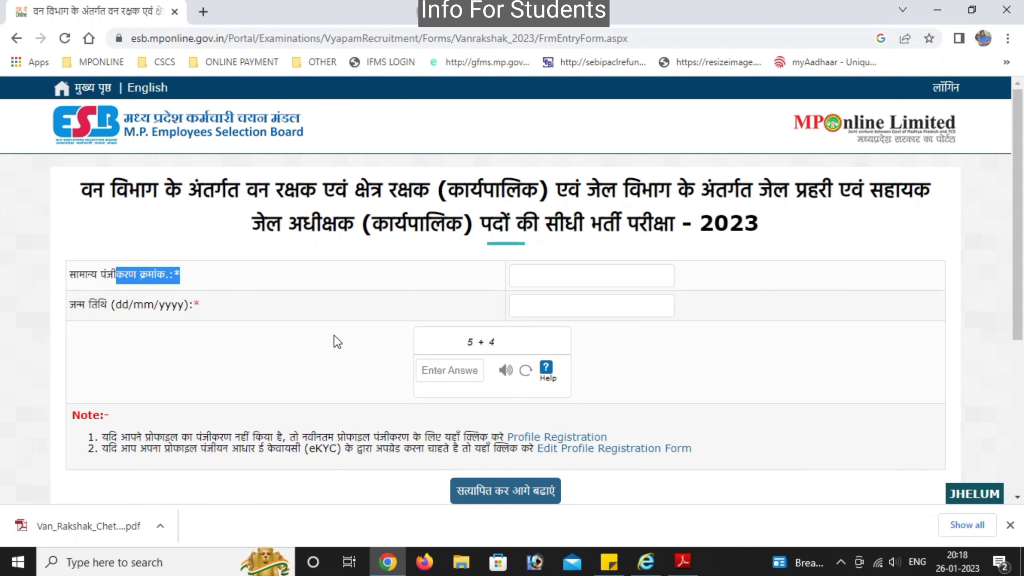
drag(160, 305, 229, 301)
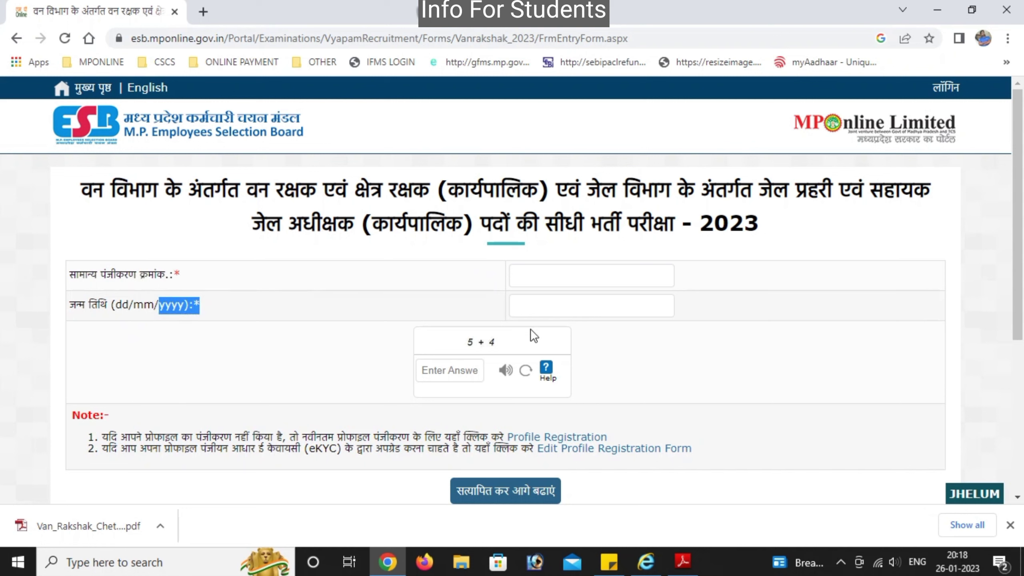
click(451, 351)
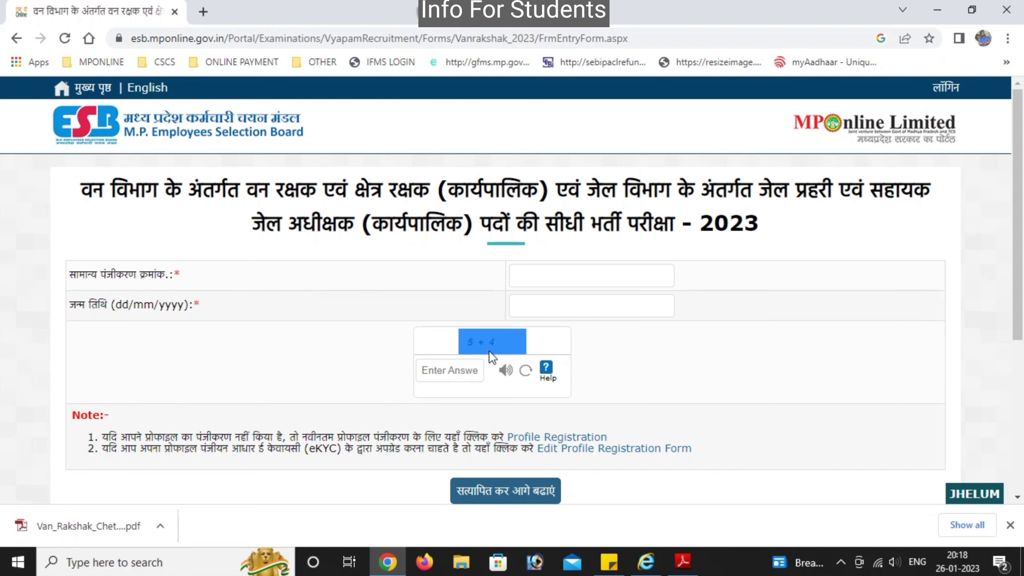
click(448, 374)
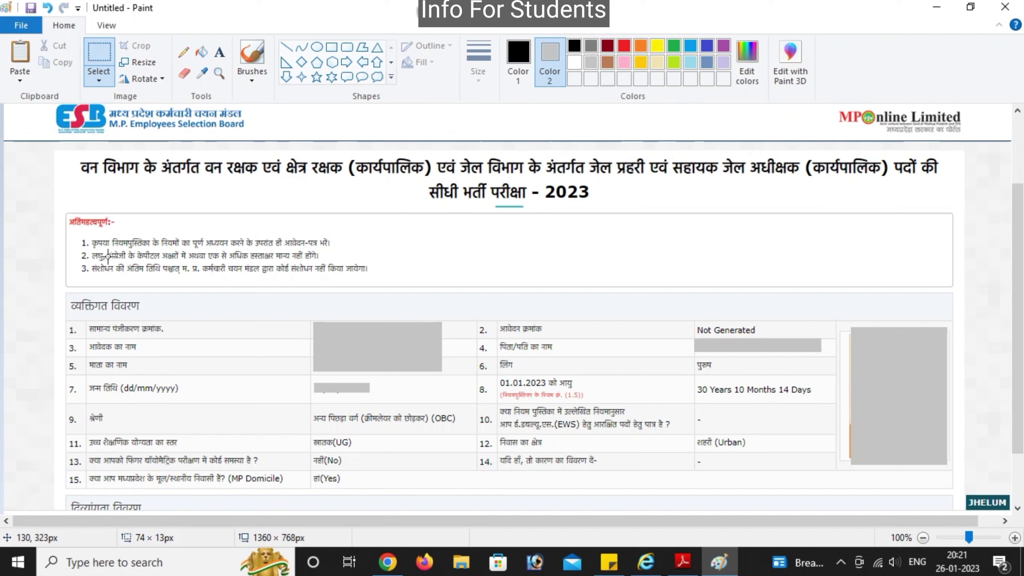
Step: Review the applicant's personal and marital details in the form screenshot in Paint
drag(71, 299, 195, 306)
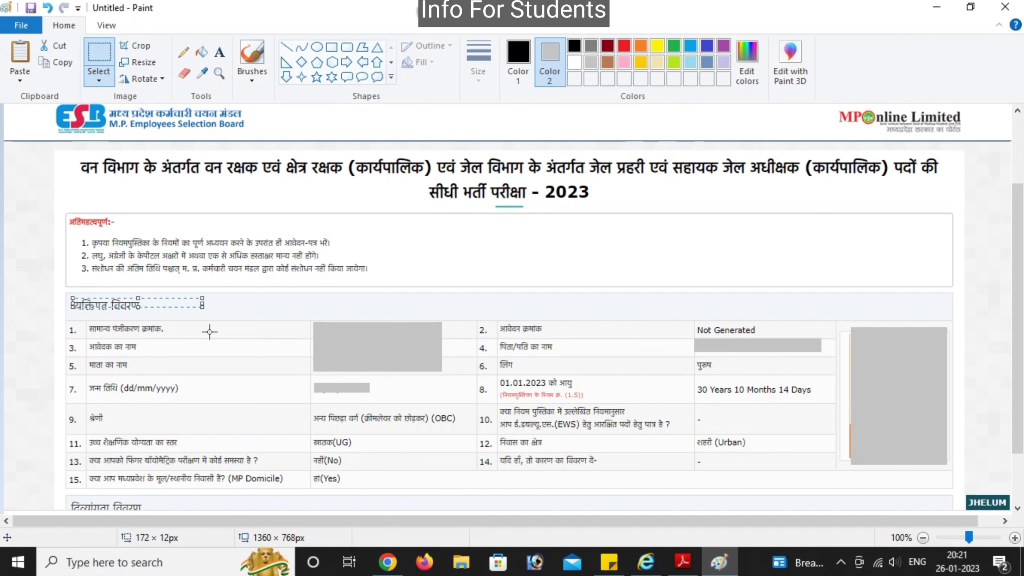
click(191, 386)
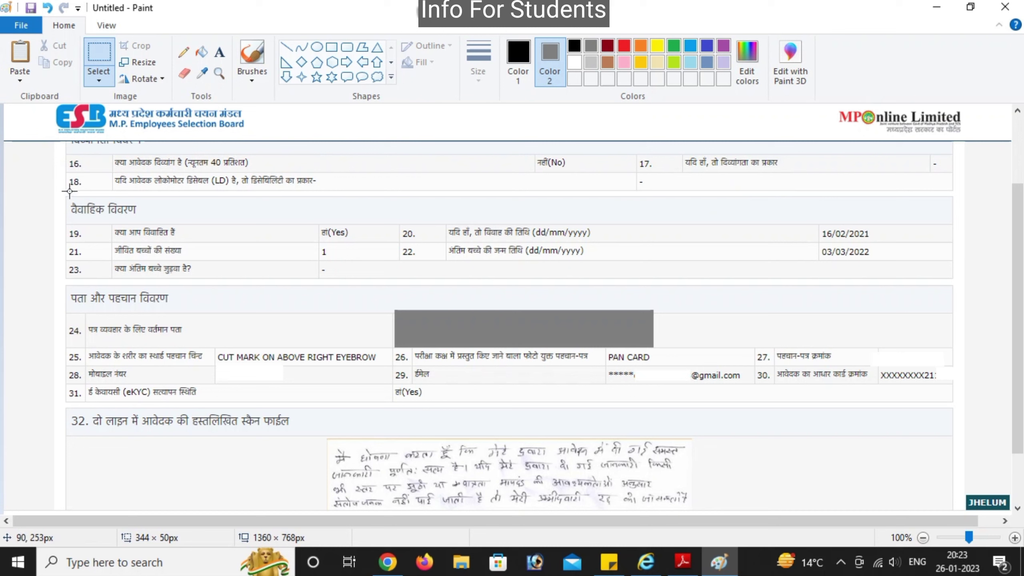
drag(68, 189, 172, 231)
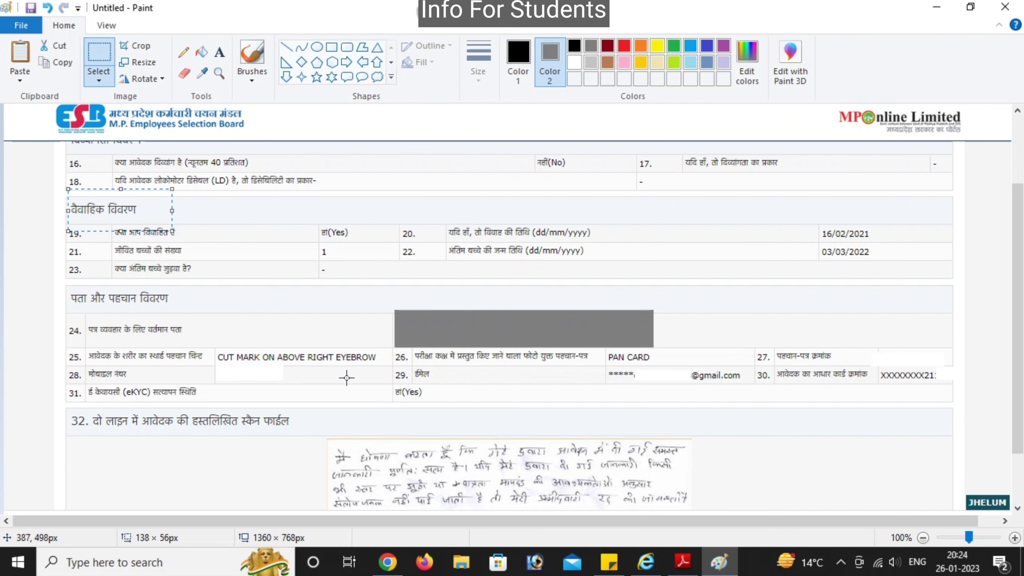
Step: Look over the live application form in the browser from the attached documents section (33) to the exam city preferences (53)
scroll(429, 385, down, 3)
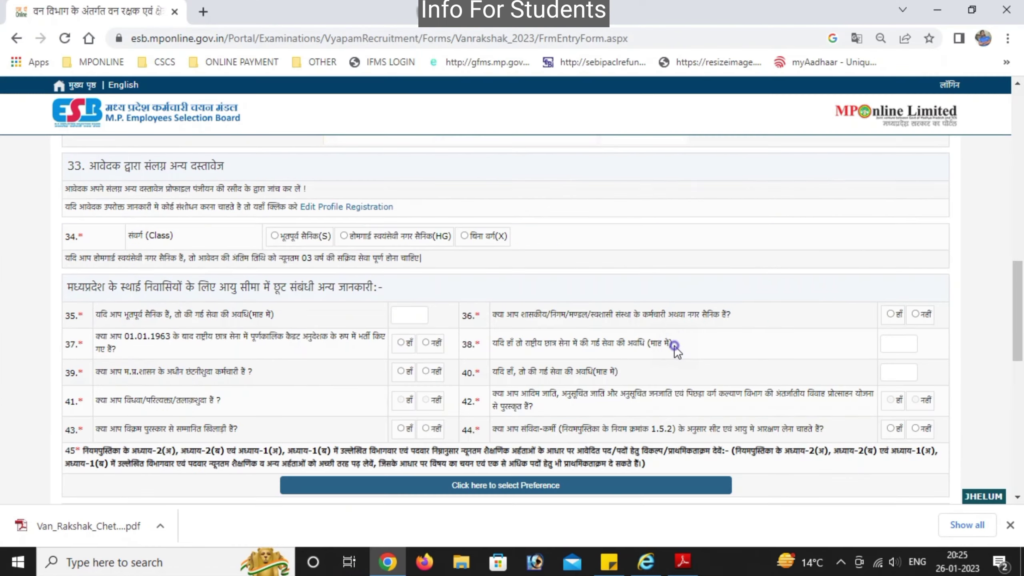
scroll(674, 346, up, 3)
scroll(674, 346, down, 10)
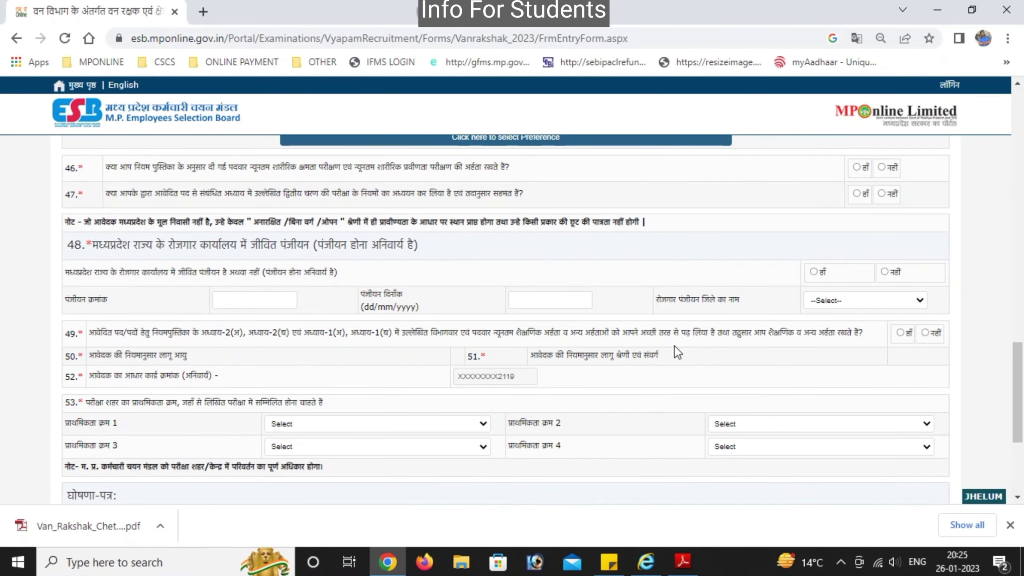
scroll(672, 346, up, 7)
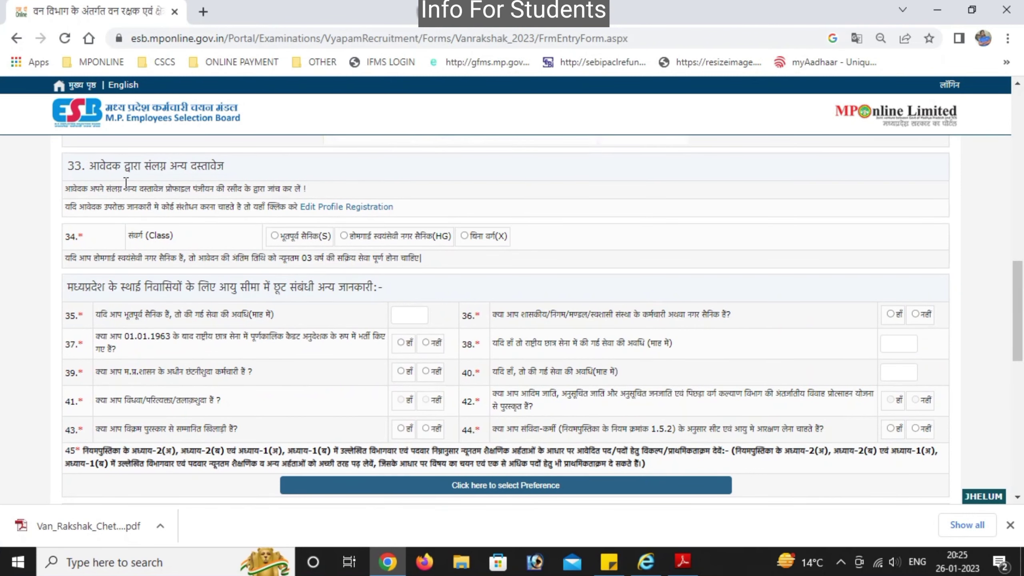
drag(121, 162, 196, 154)
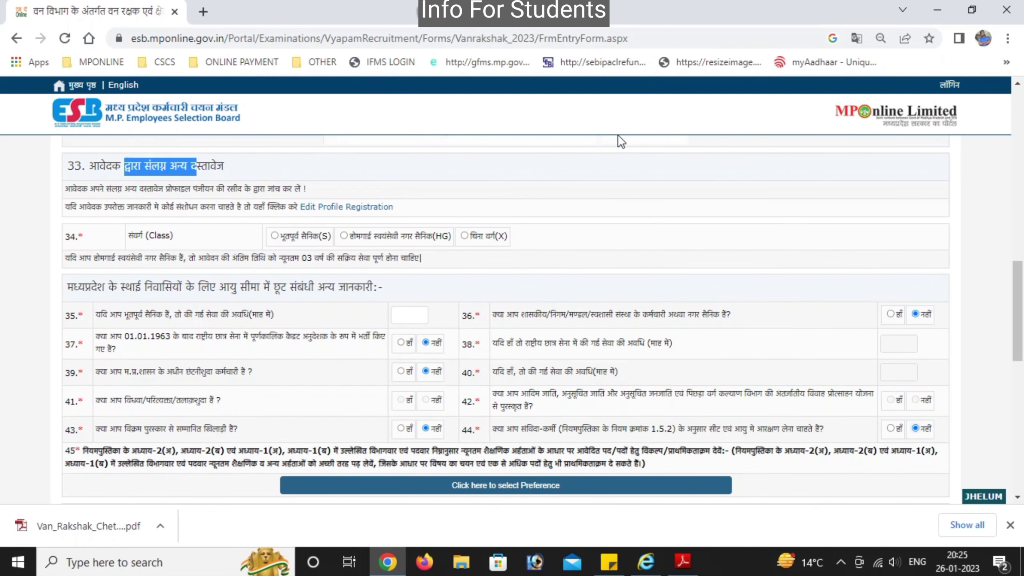
Step: Try to open the post preference selection under question 45 at the default page zoom
key(ctrl+0)
scroll(572, 419, down, 5)
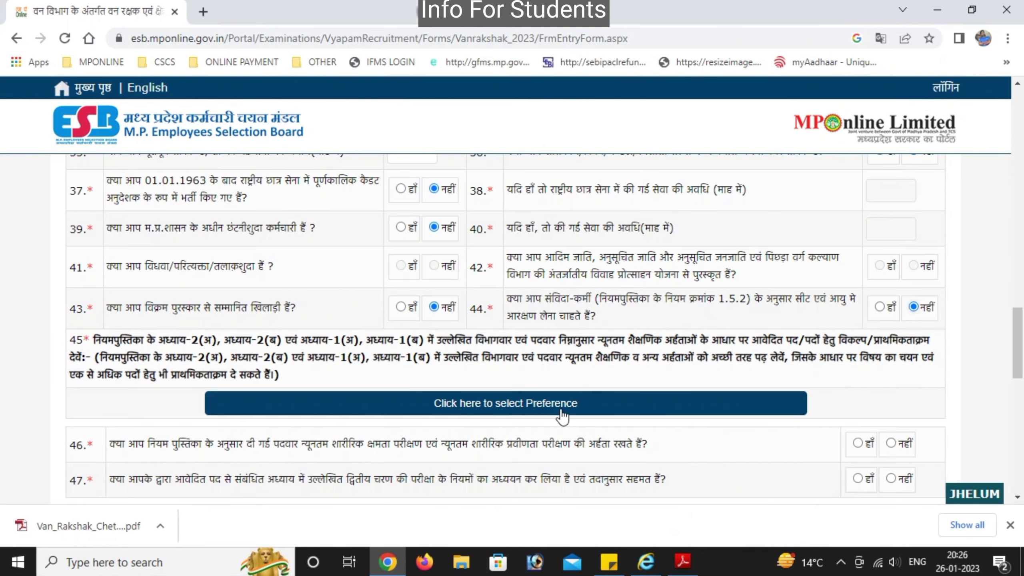
click(522, 410)
click(542, 414)
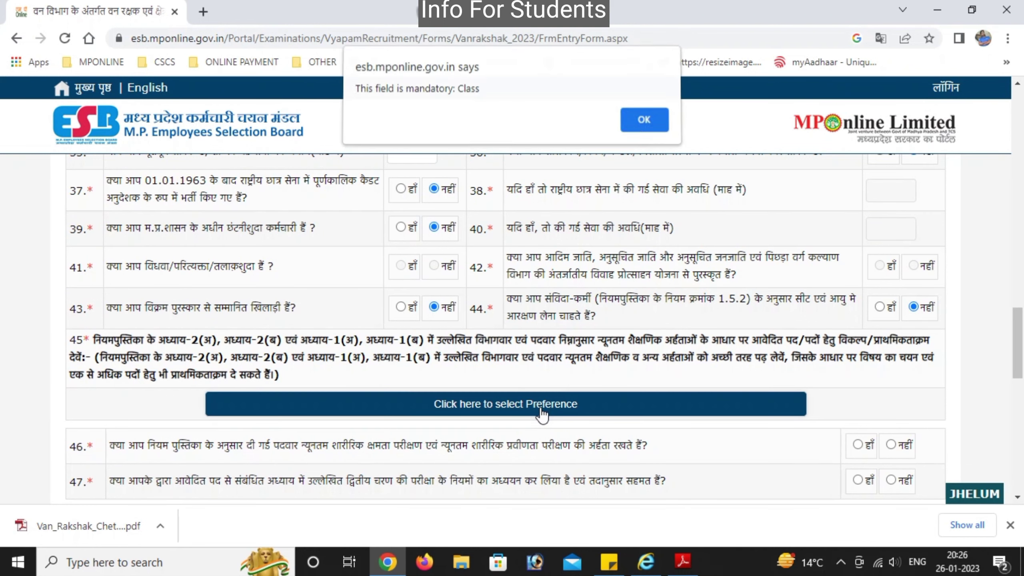
key(Return)
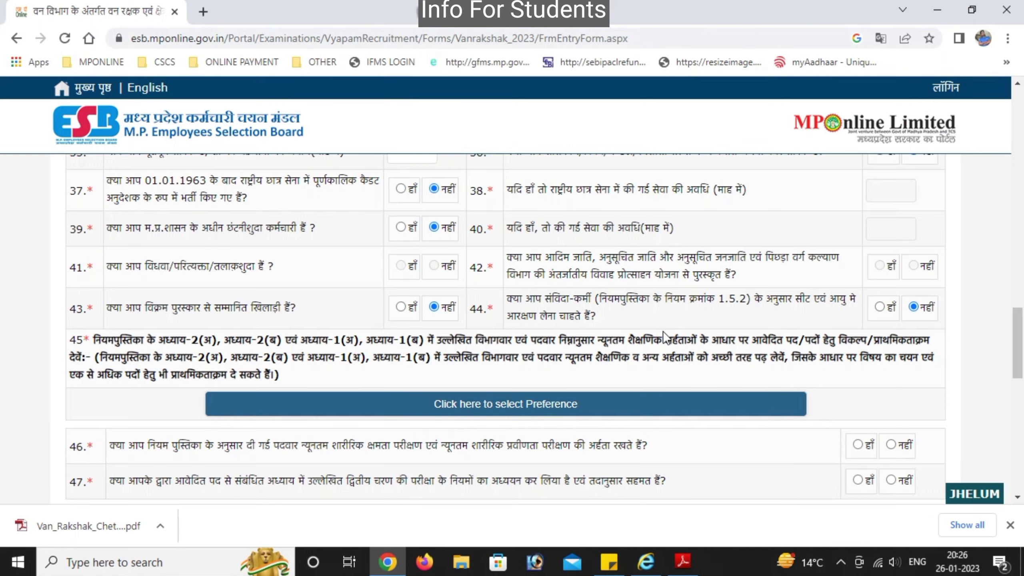
Step: Set the Class in question 34 to बिना वर्ग(X) and open the post preference selection under question 45
scroll(664, 330, up, 4)
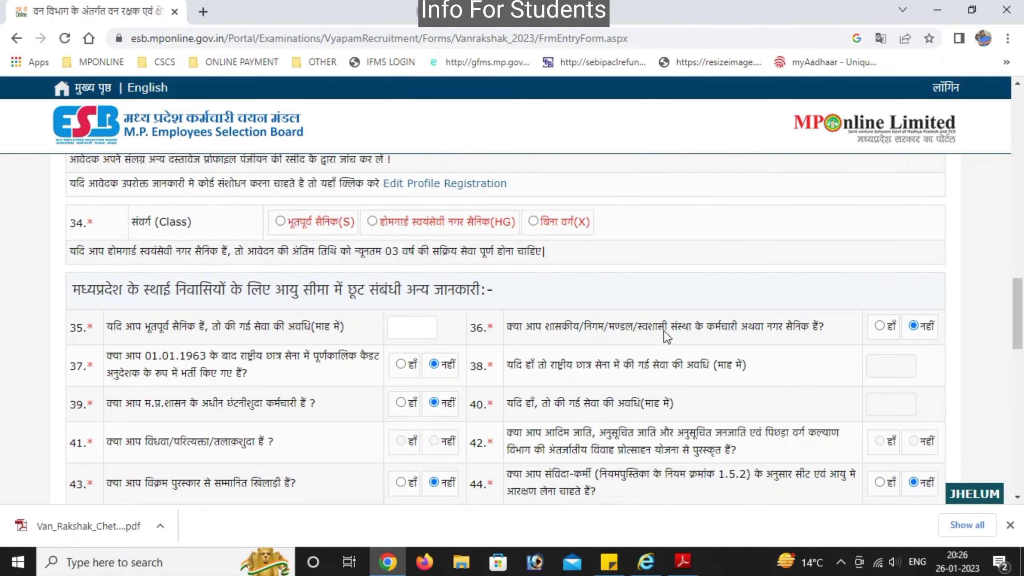
click(546, 219)
scroll(553, 278, down, 8)
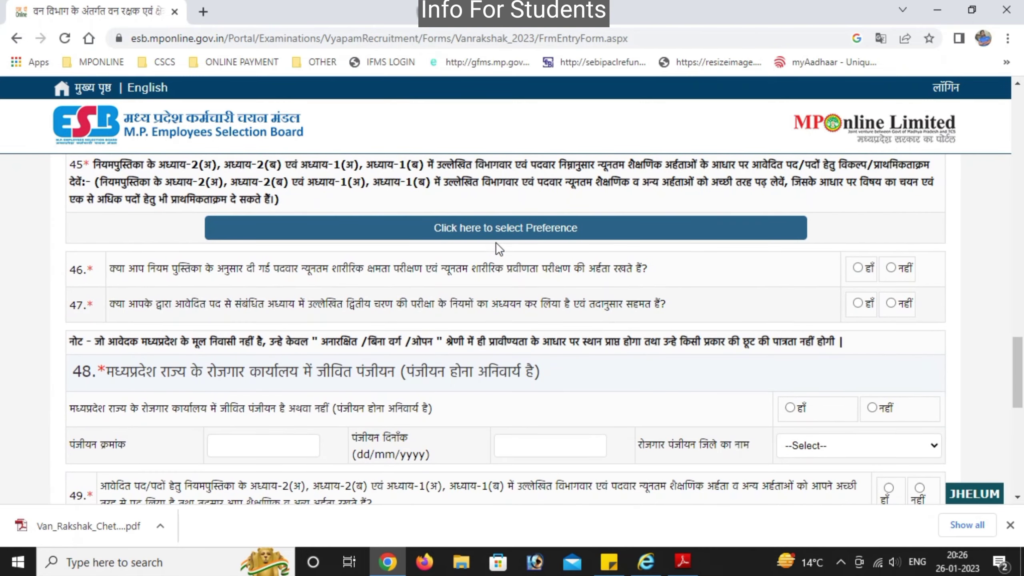
click(496, 237)
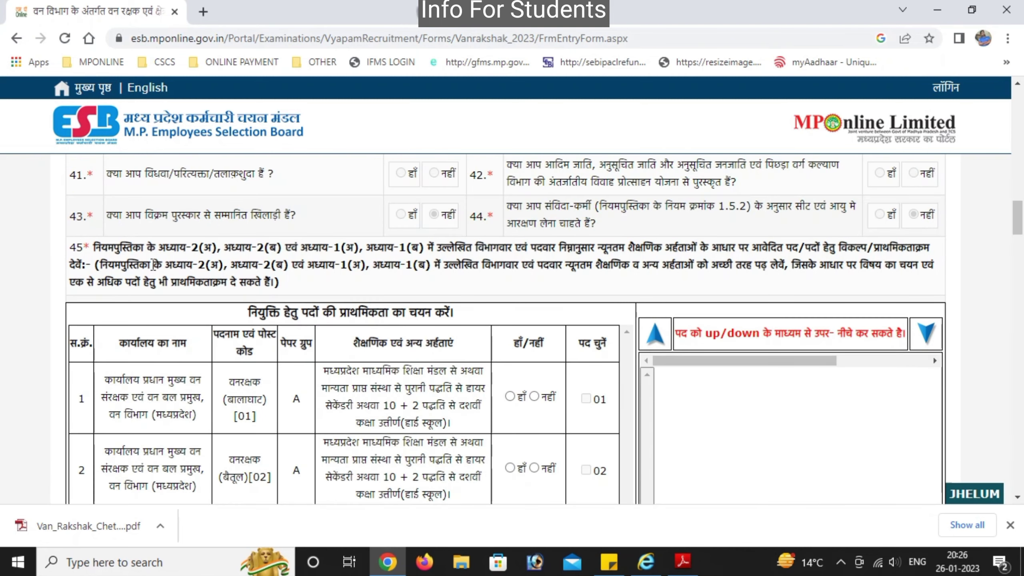
Step: Read the question 45 instructions on rule book chapters and eligibility, and examine the list of posts available for preference
drag(108, 247, 321, 246)
click(484, 247)
drag(484, 247, 775, 248)
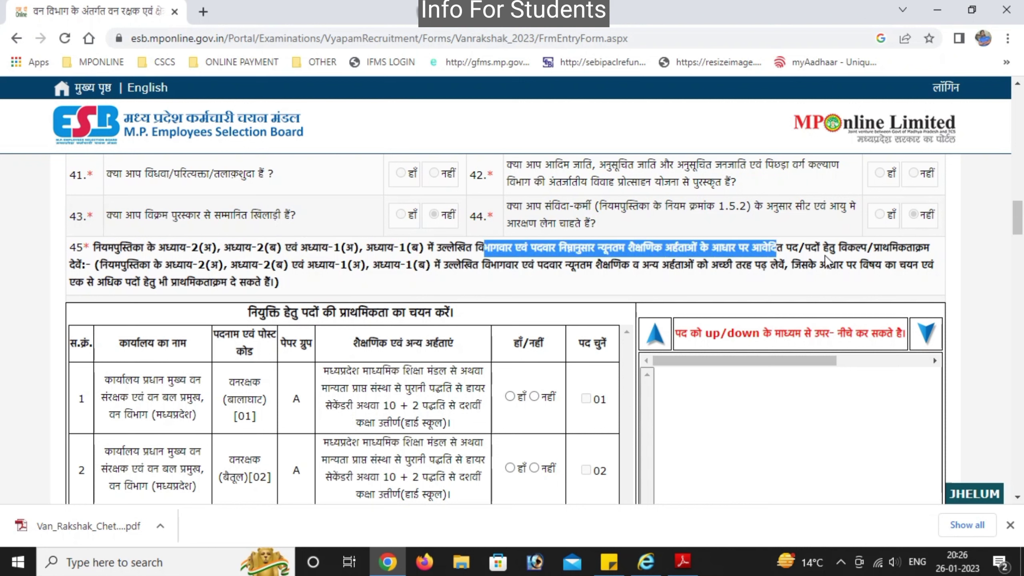
drag(847, 248, 854, 248)
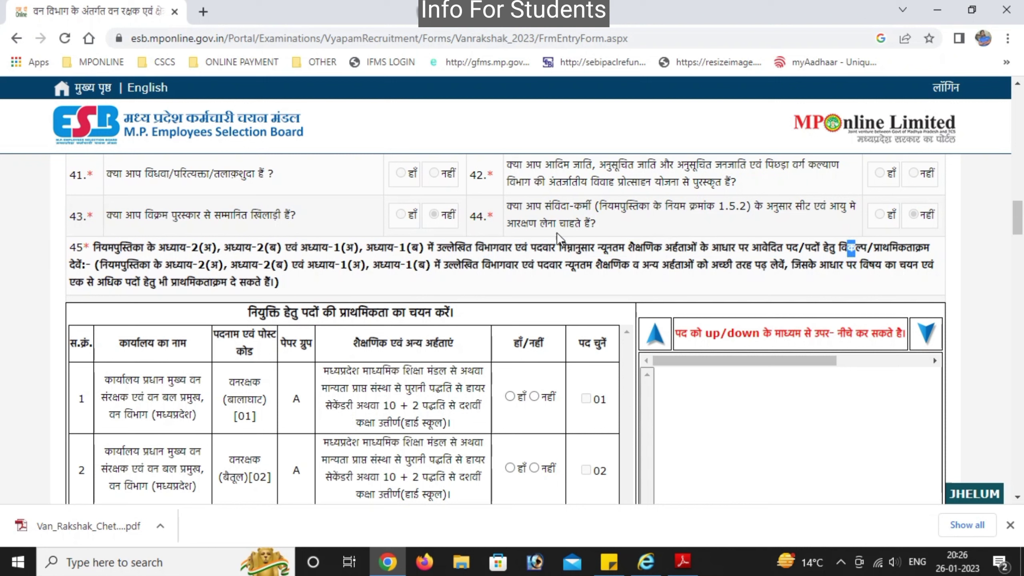
drag(115, 266, 384, 262)
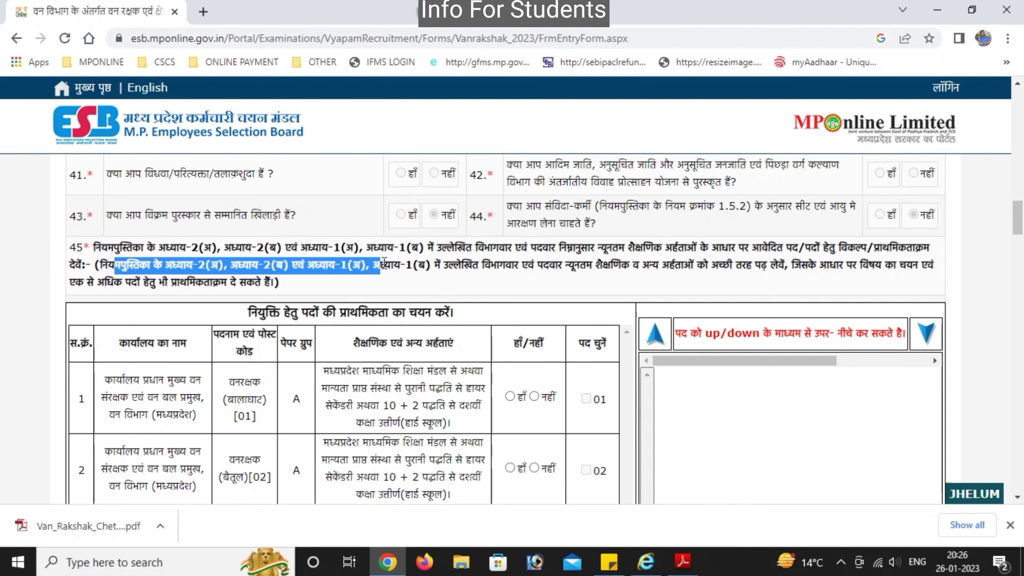
drag(459, 267, 778, 267)
drag(843, 265, 898, 266)
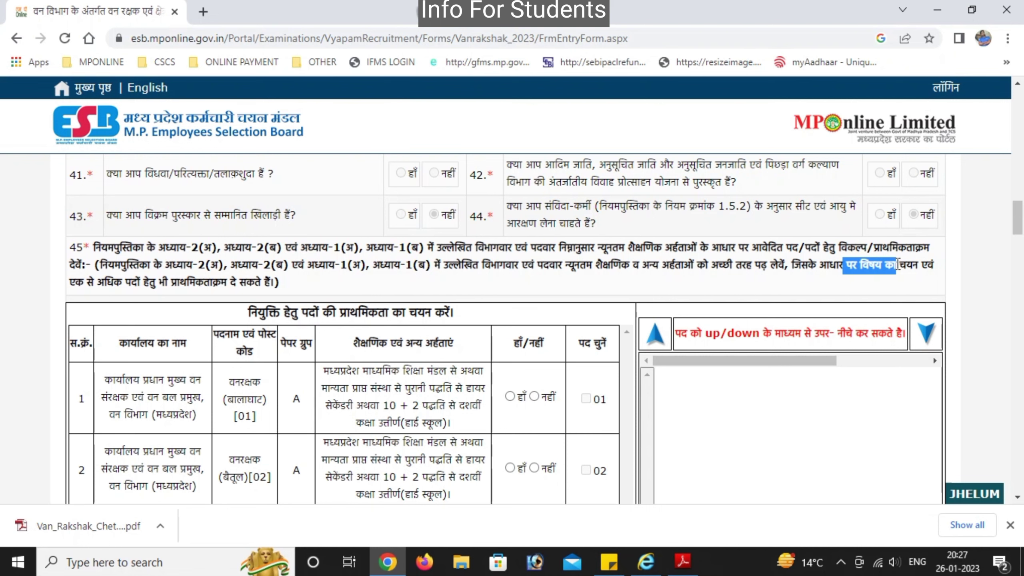
scroll(582, 308, down, 4)
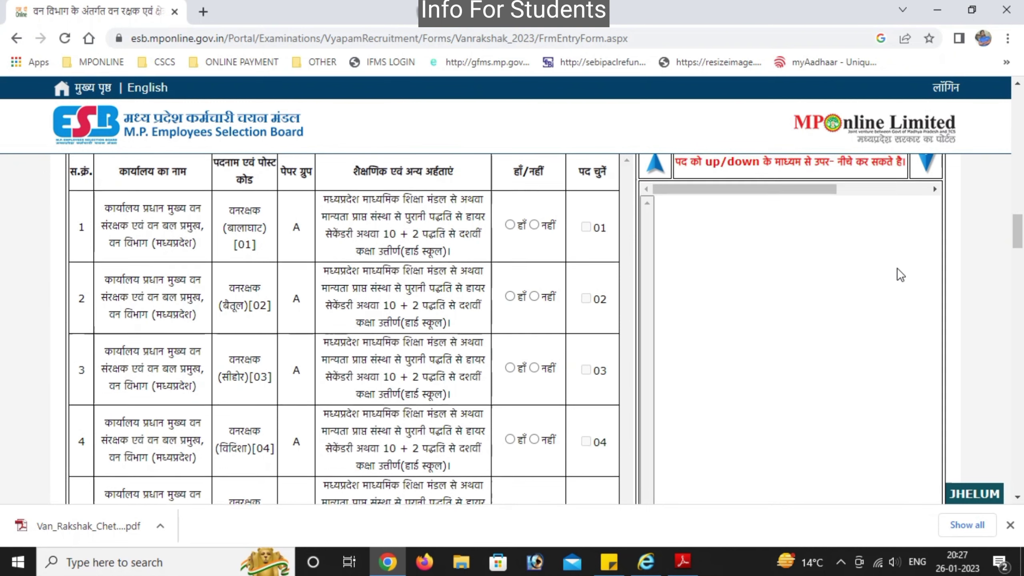
Step: Read the post preference table's column headings and the educational qualification required for the forest guard post बालाघाट [01]
scroll(898, 269, up, 4)
drag(242, 315, 471, 319)
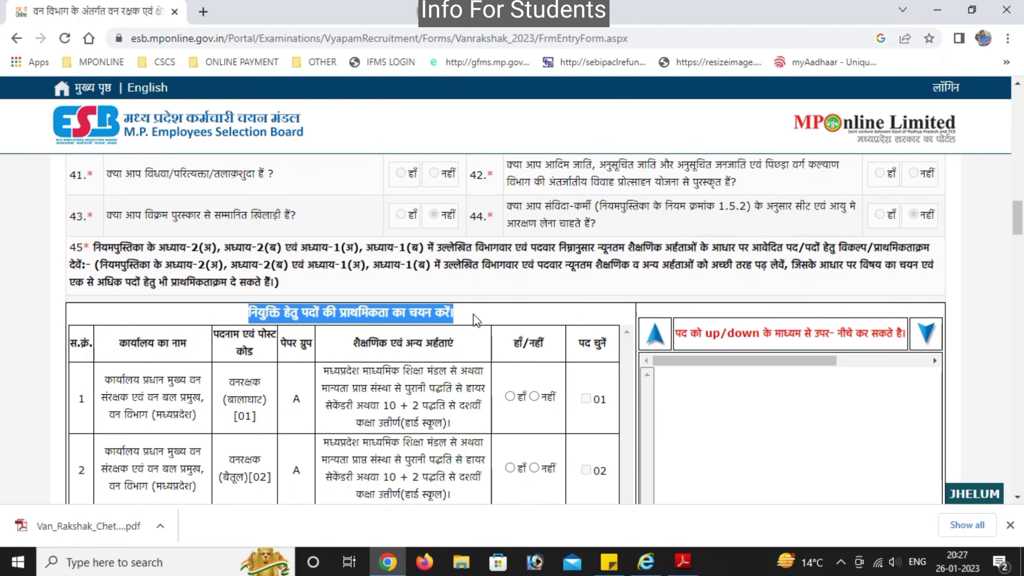
click(93, 344)
drag(93, 344, 307, 344)
click(243, 352)
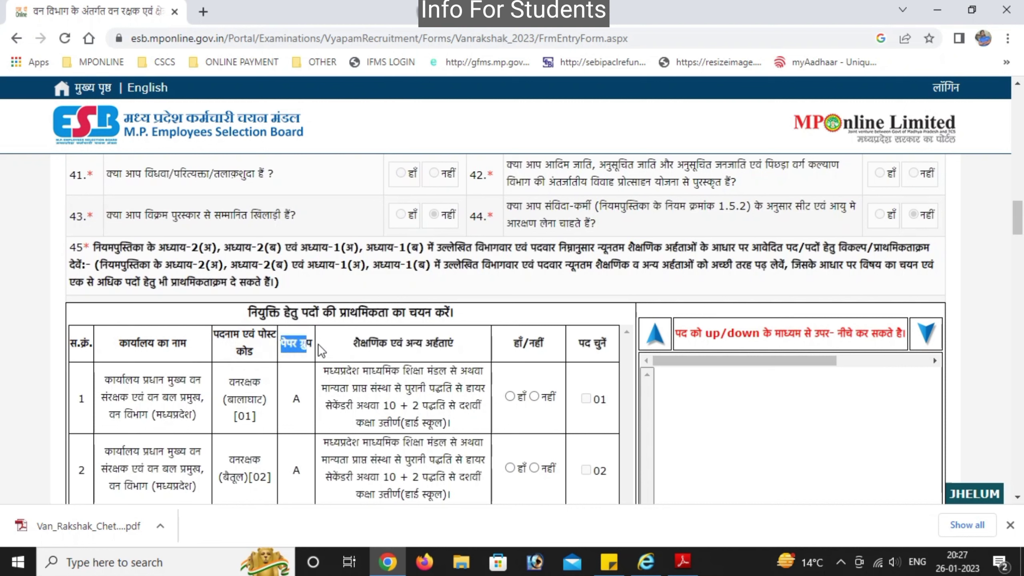
drag(379, 343, 423, 344)
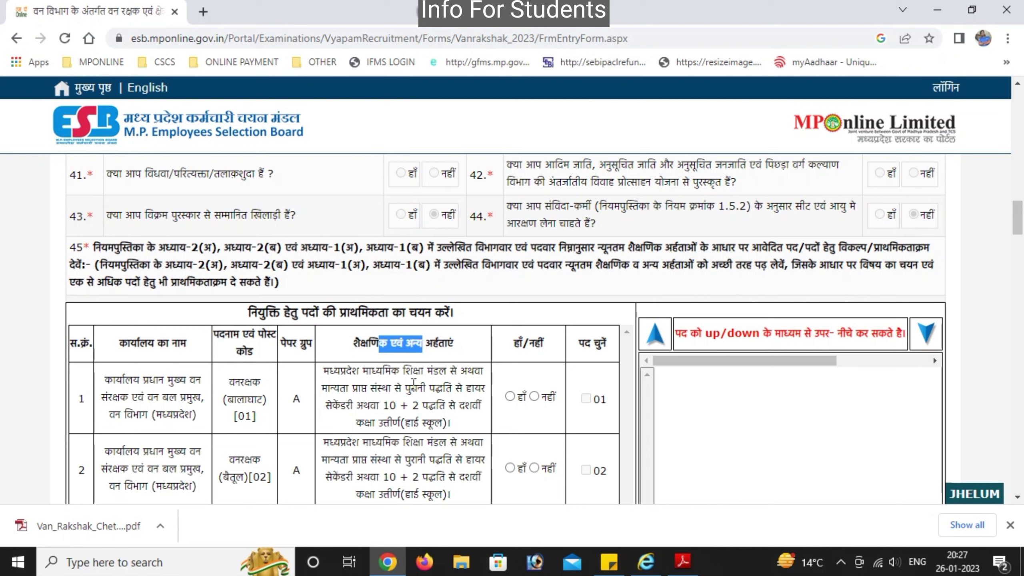
drag(104, 380, 477, 370)
click(323, 373)
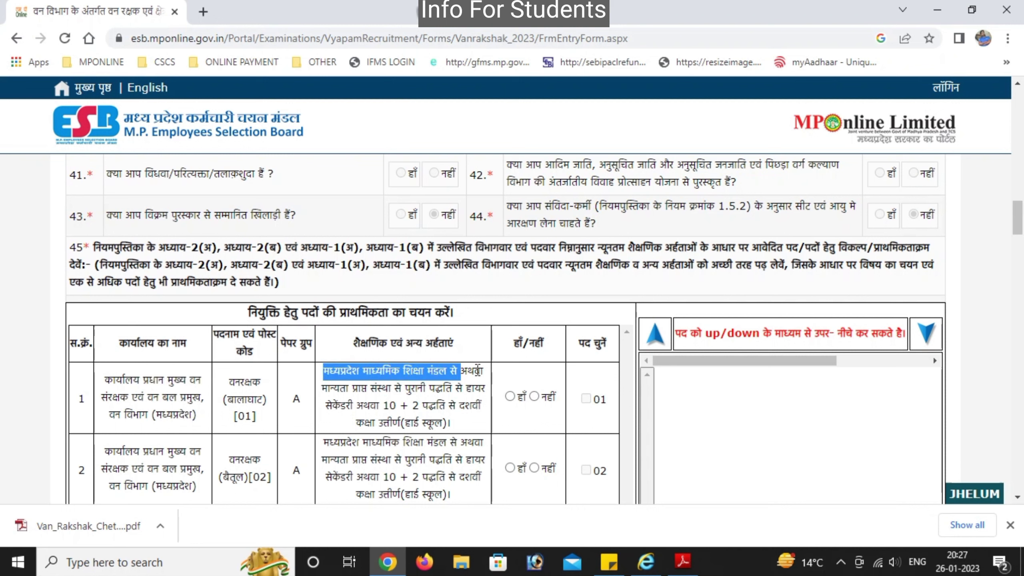
drag(406, 387, 488, 390)
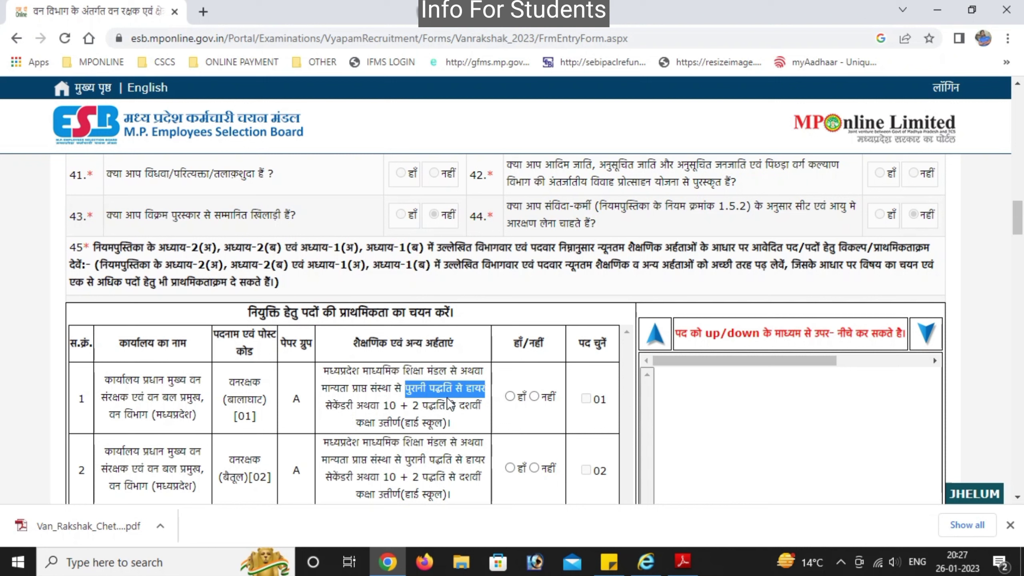
drag(448, 422, 395, 373)
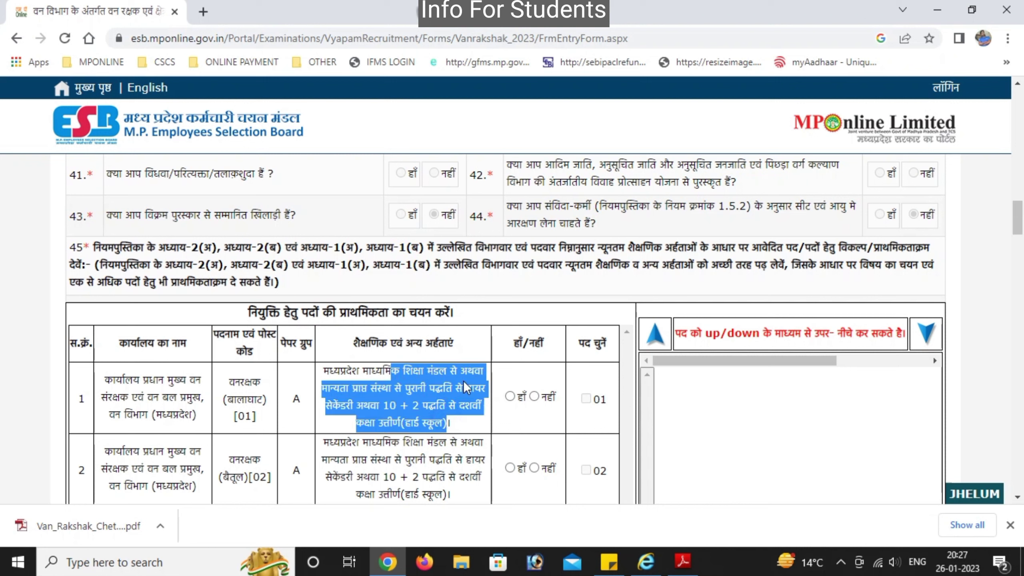
Step: Answer हाँ for the qualification and select the forest guard posts बालाघाट [01], बैतूल [02] and सीहोर [03]
click(511, 397)
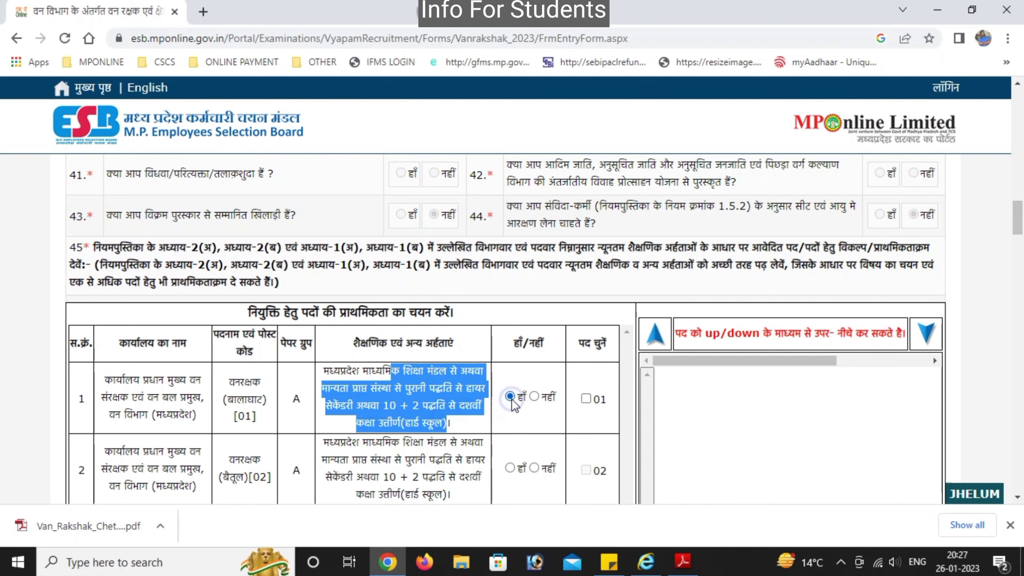
click(586, 398)
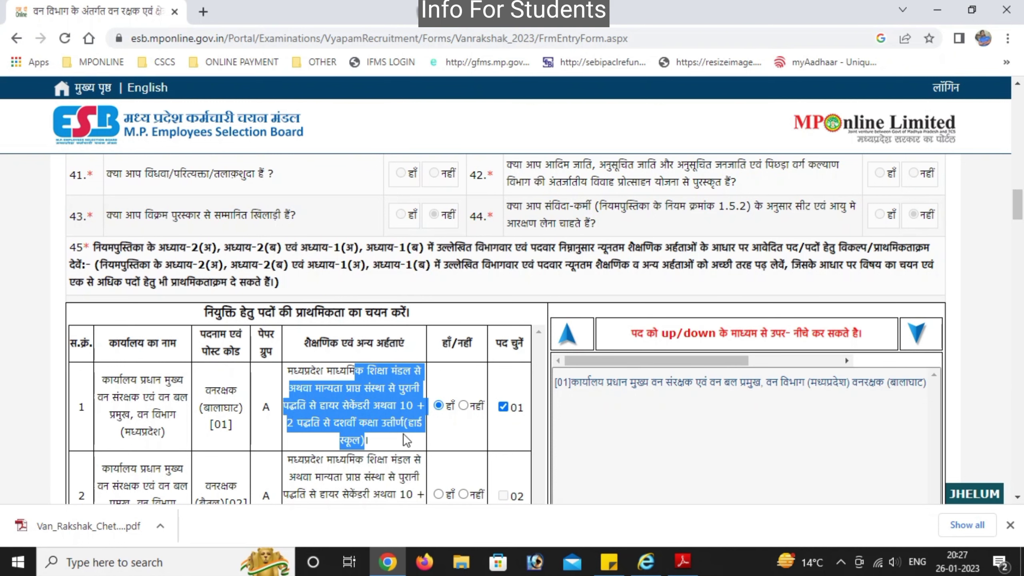
scroll(384, 440, down, 3)
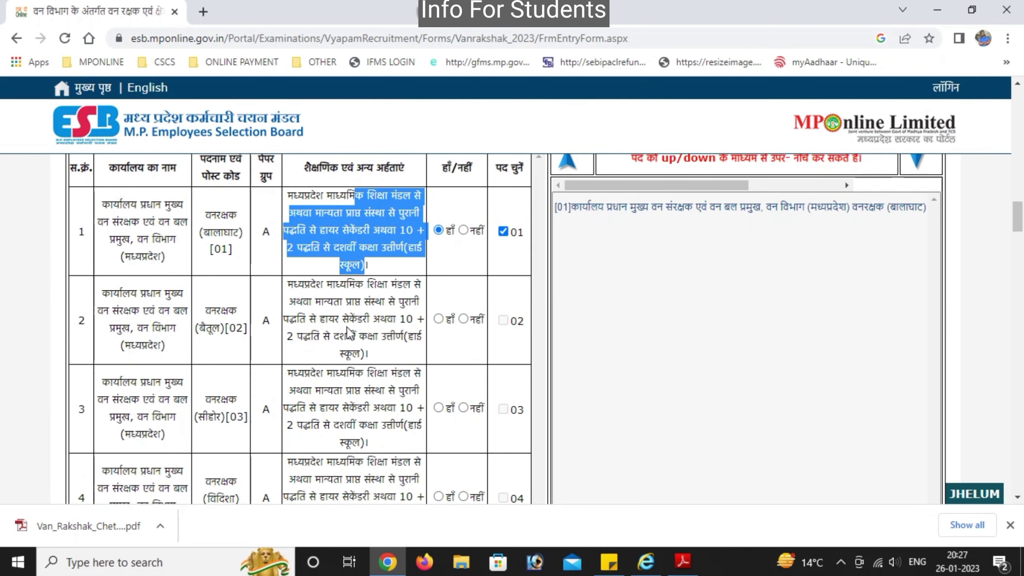
click(436, 323)
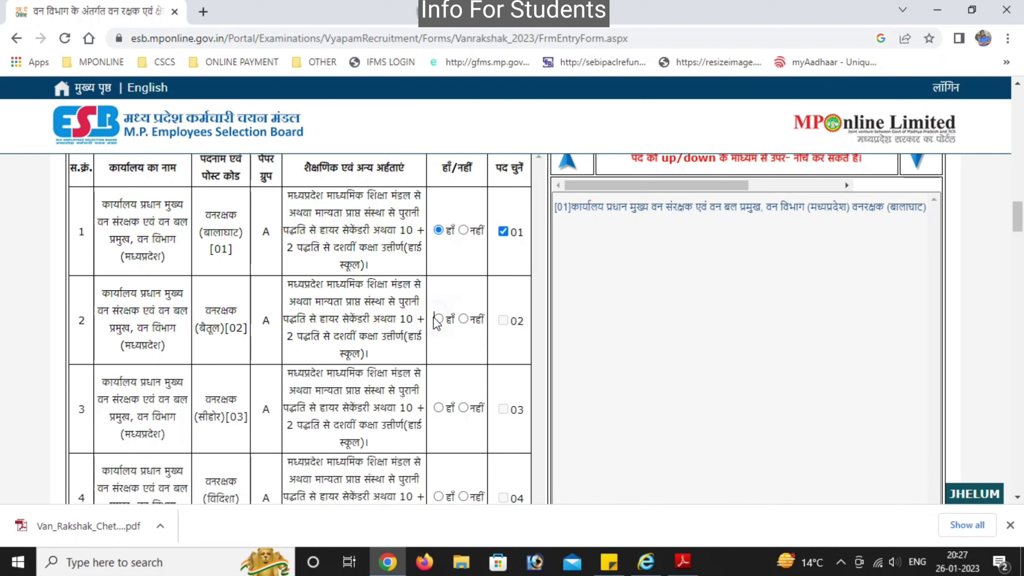
click(438, 319)
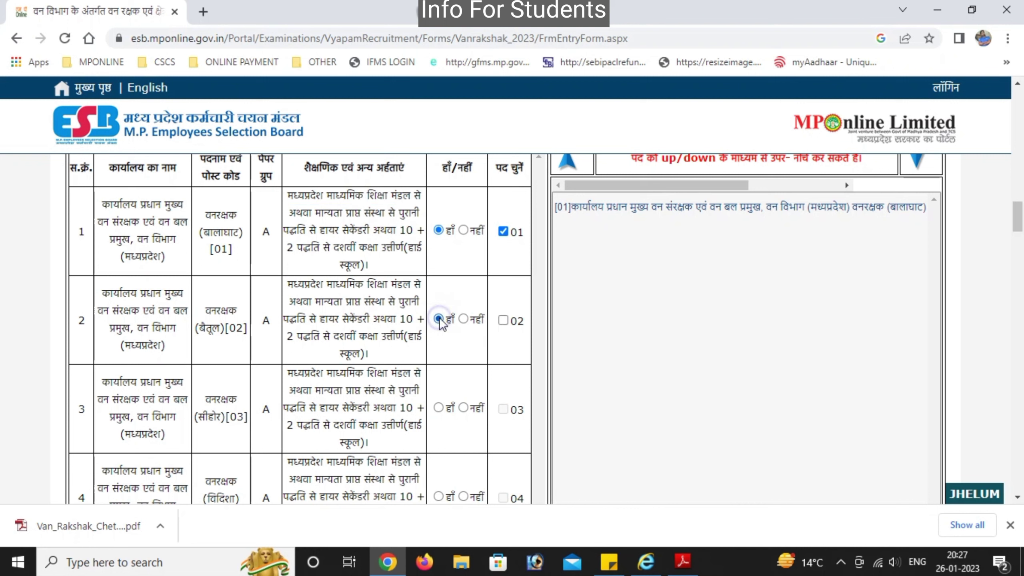
click(503, 321)
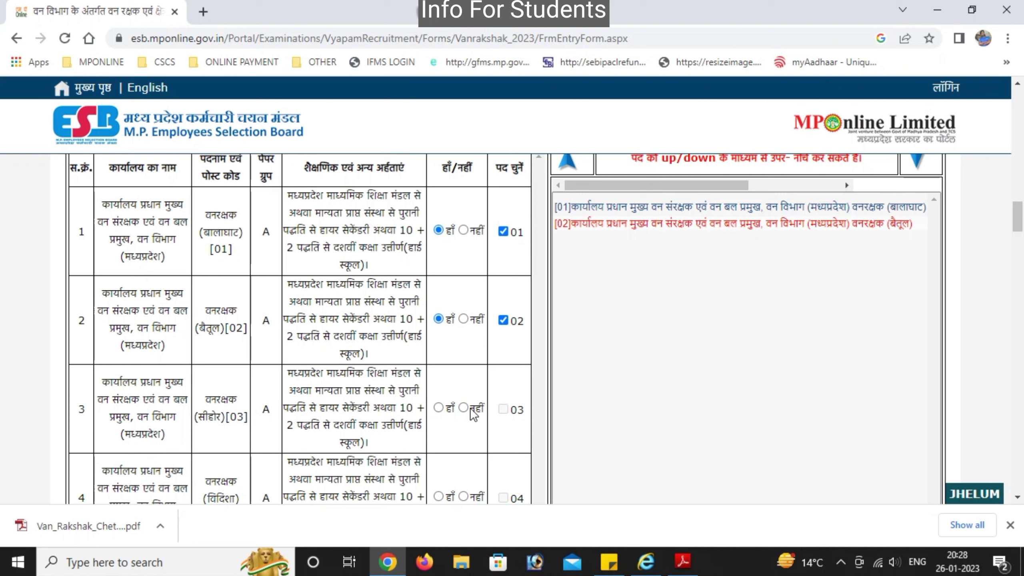
click(439, 408)
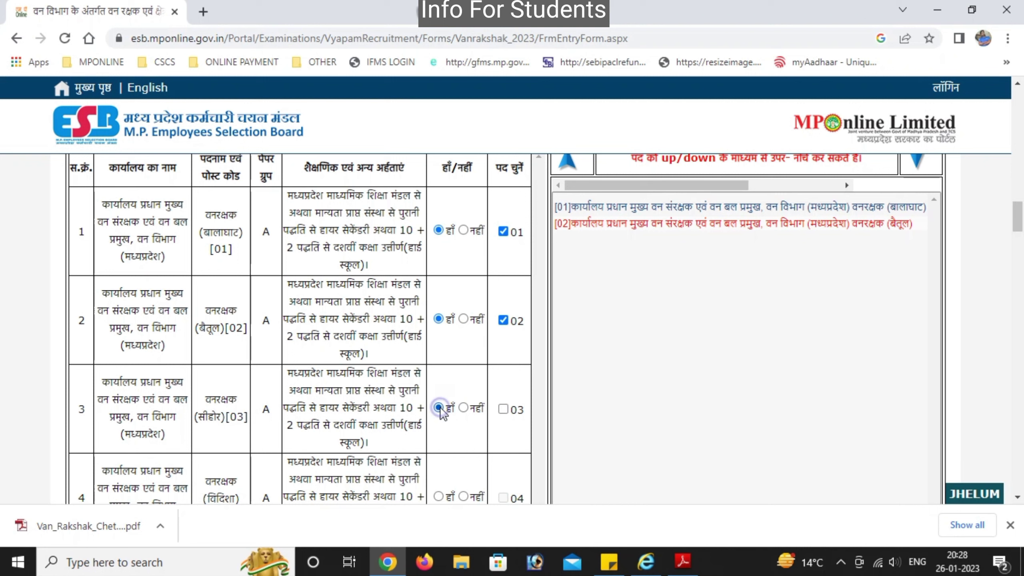
click(503, 410)
Step: Move the सीहोर [03] post up one place in the preference order and back down again
scroll(695, 278, up, 6)
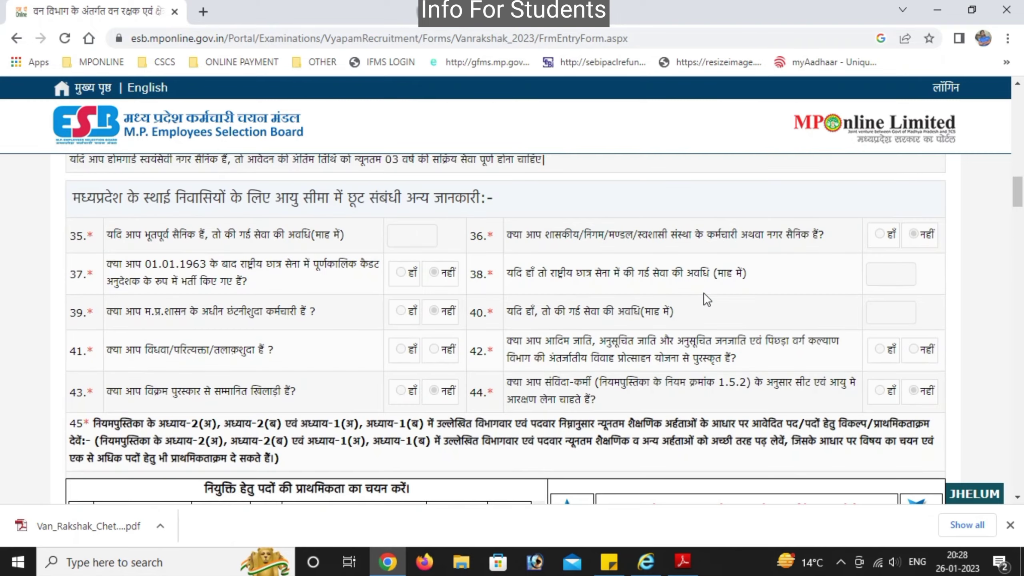
scroll(704, 293, down, 3)
click(753, 416)
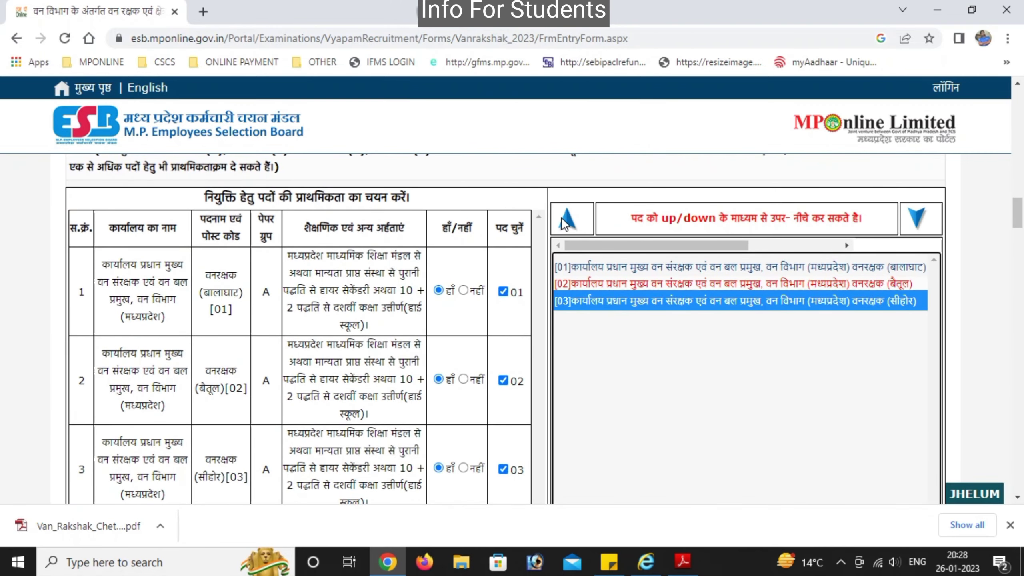
click(562, 218)
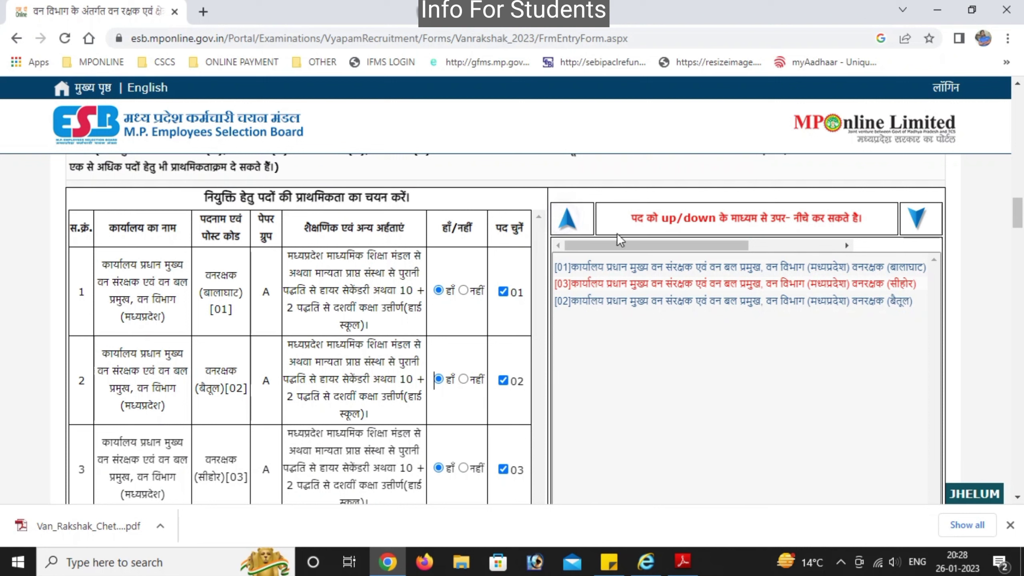
click(917, 220)
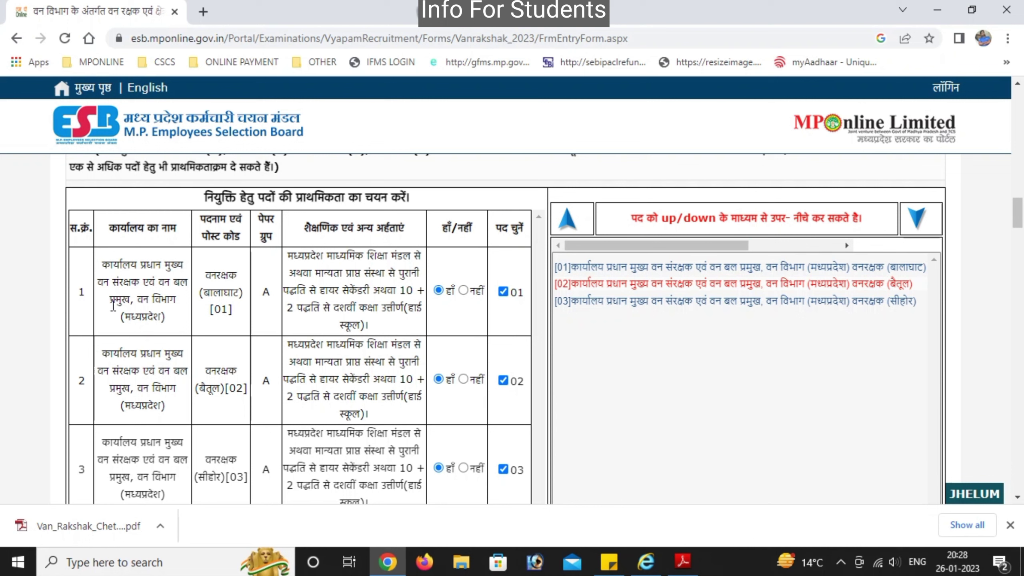
Step: Look through the forest guard posts in the preference table down to देवास [37], checking districts, paper groups and qualifications
drag(105, 269, 379, 447)
click(378, 446)
scroll(375, 438, down, 5)
scroll(260, 390, down, 4)
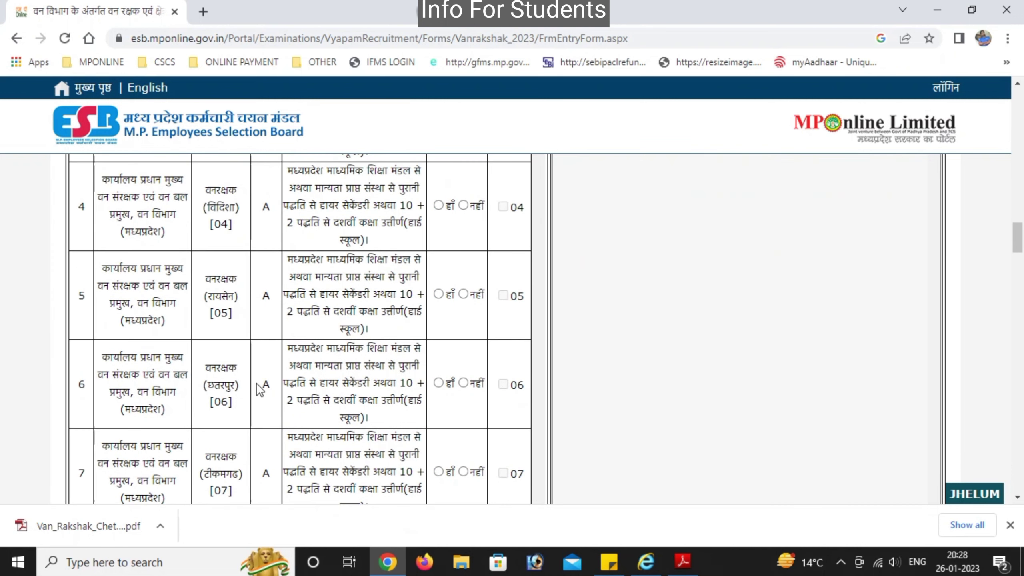
scroll(310, 385, down, 4)
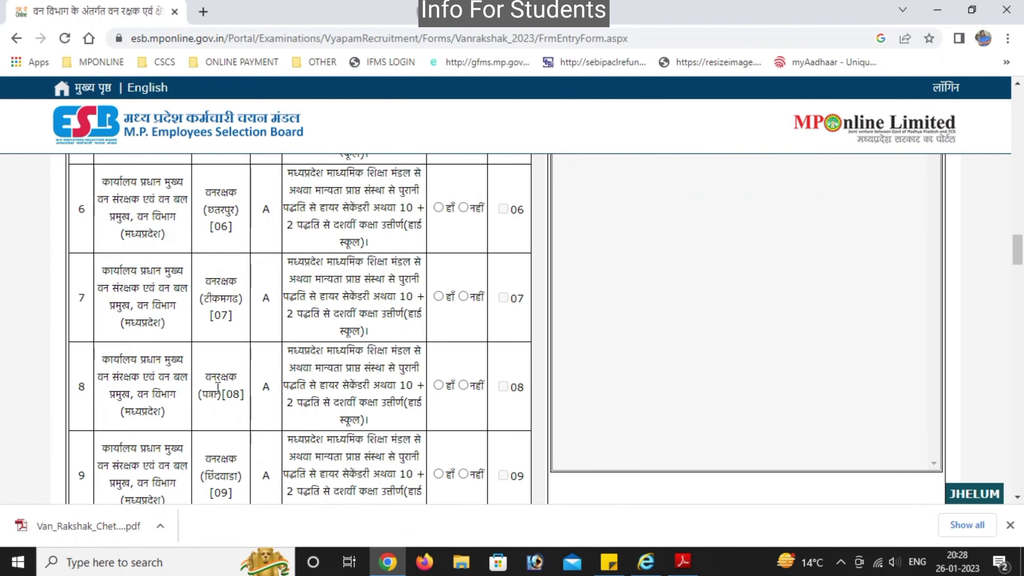
scroll(217, 385, down, 4)
scroll(250, 363, down, 4)
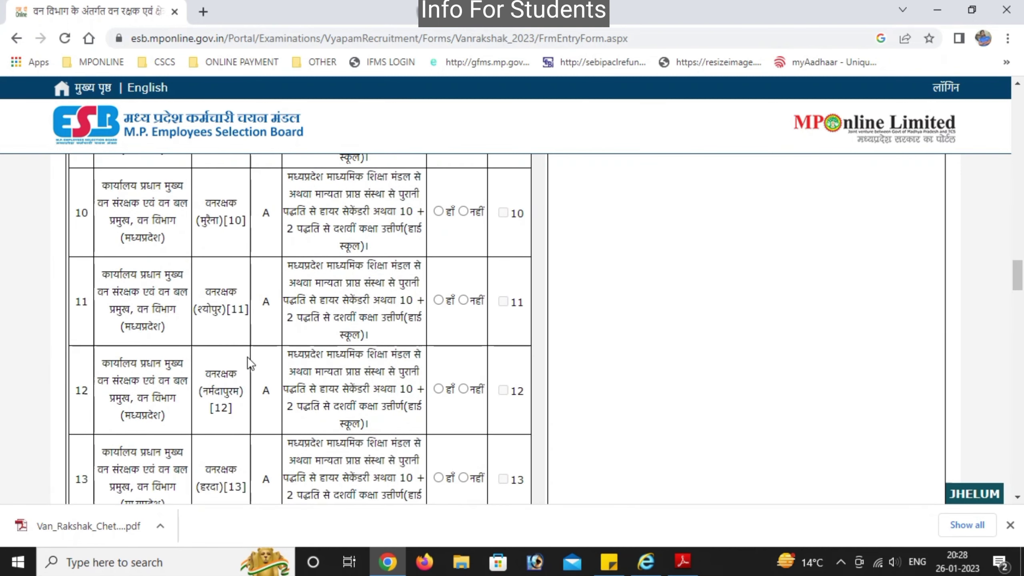
drag(258, 387, 349, 399)
scroll(351, 401, down, 1)
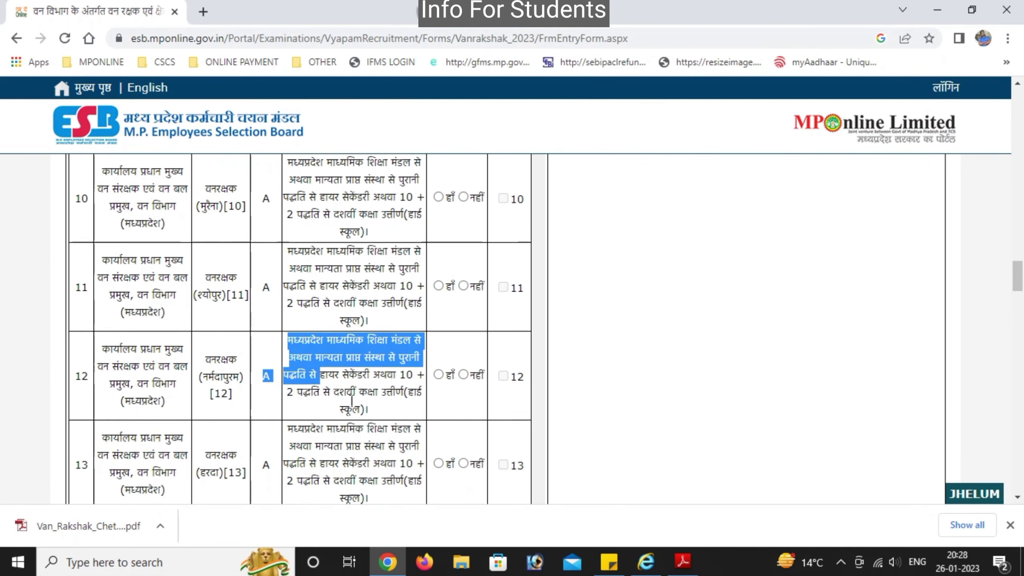
scroll(352, 401, down, 4)
scroll(139, 390, down, 4)
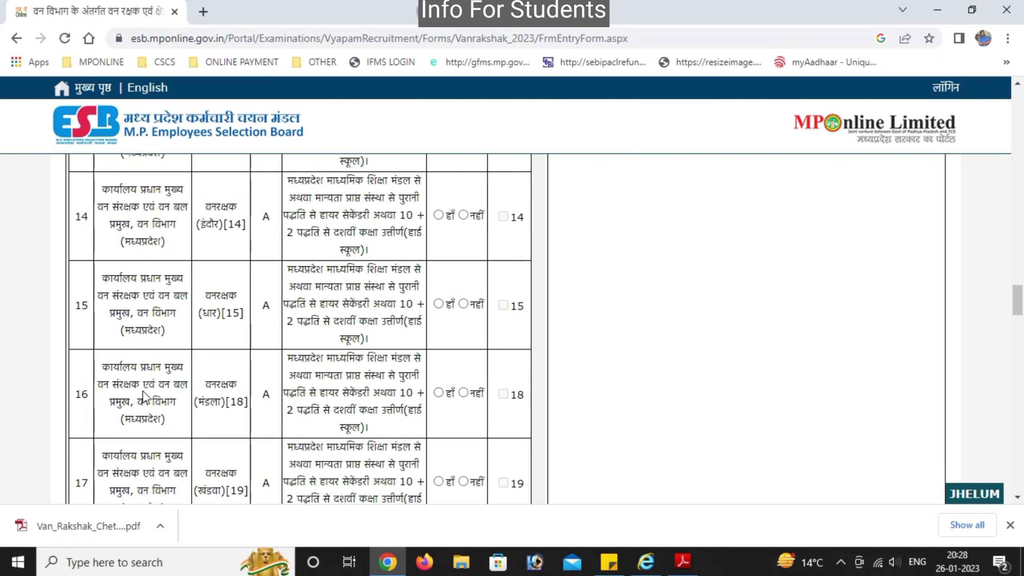
click(264, 393)
double_click(264, 393)
scroll(231, 397, down, 4)
scroll(230, 397, down, 4)
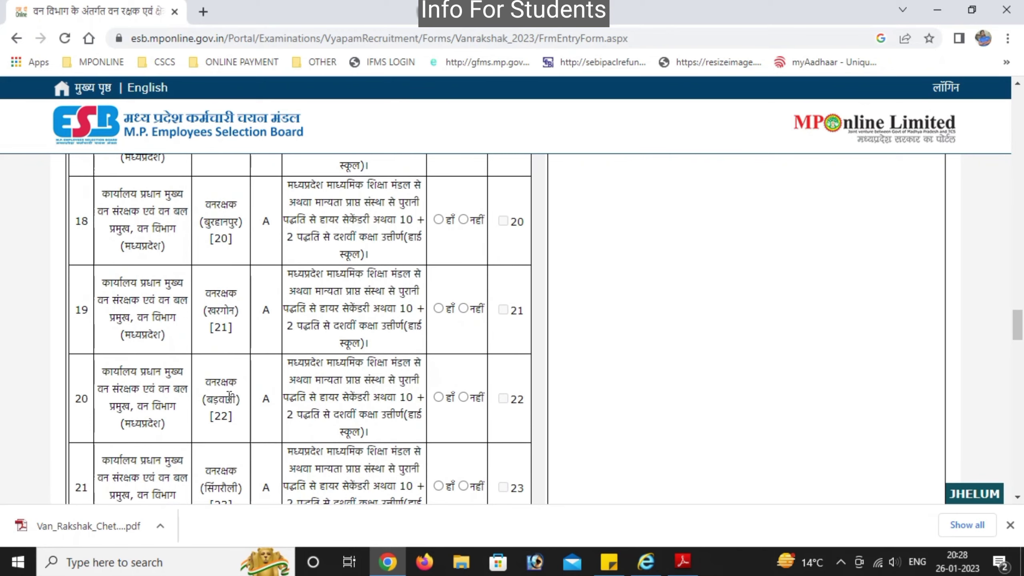
scroll(173, 395, down, 4)
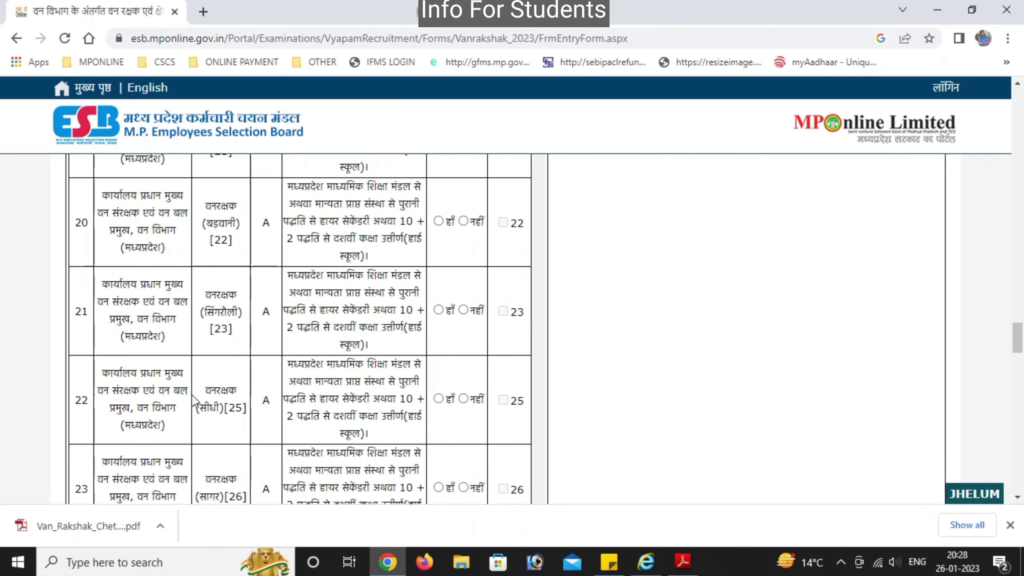
scroll(198, 400, down, 4)
scroll(201, 401, down, 4)
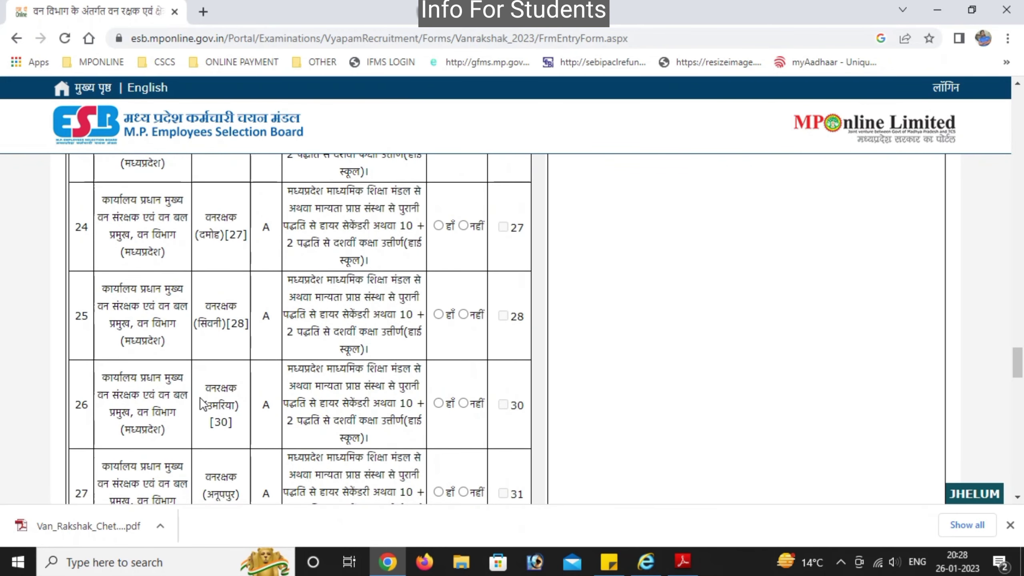
double_click(221, 305)
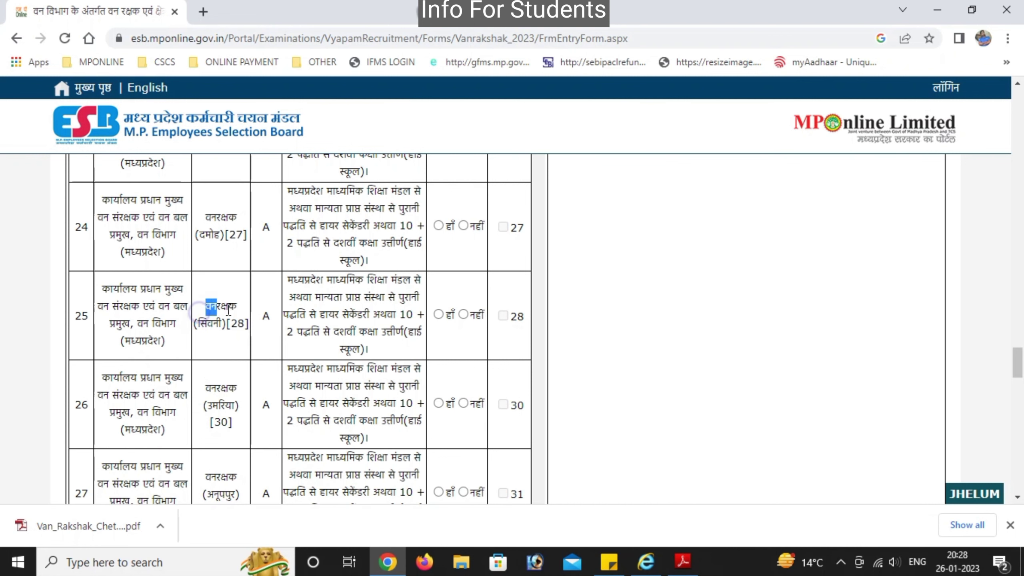
drag(228, 388, 212, 388)
scroll(246, 416, down, 4)
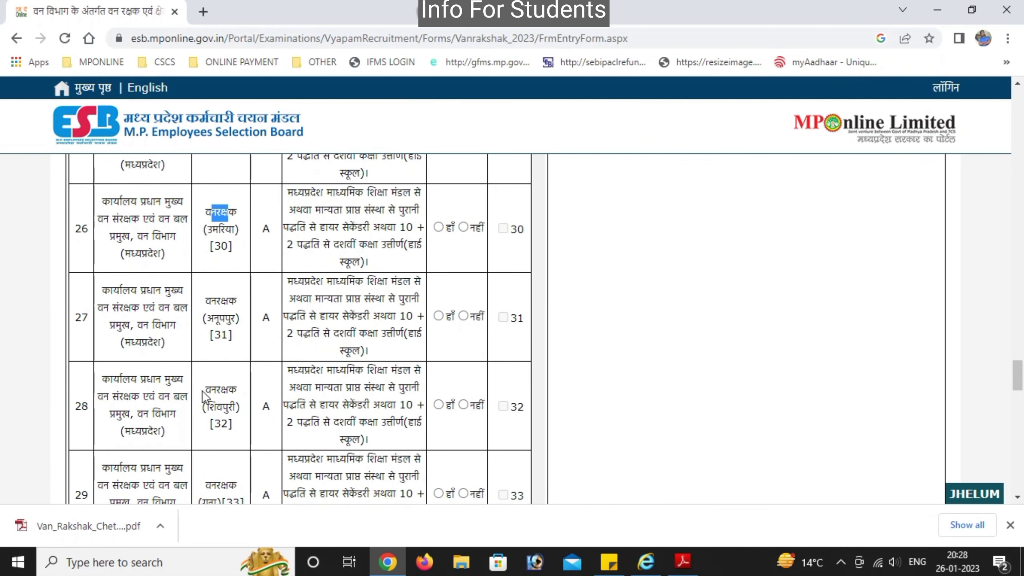
drag(203, 390, 222, 390)
scroll(228, 412, down, 1)
scroll(227, 412, down, 3)
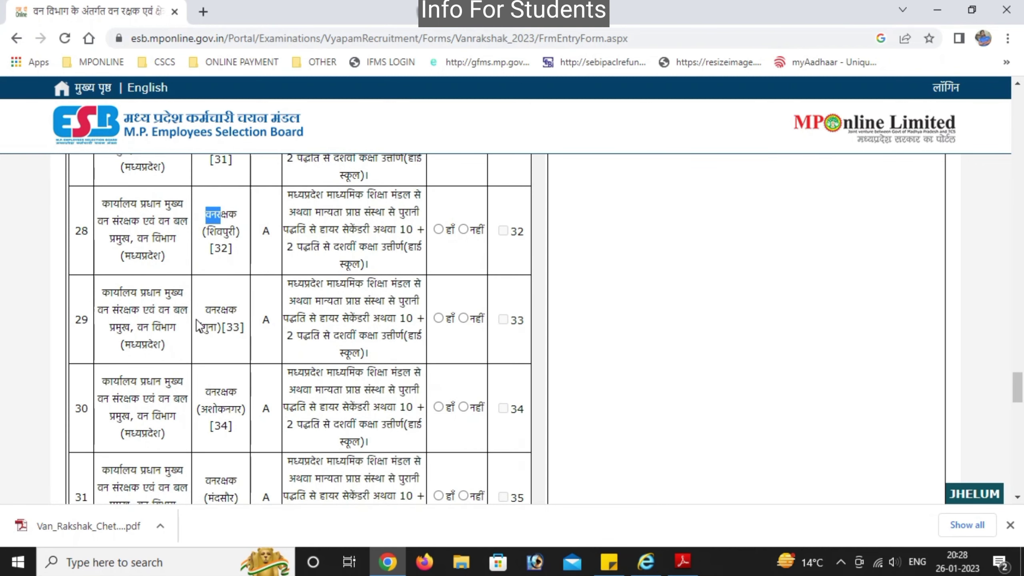
click(200, 302)
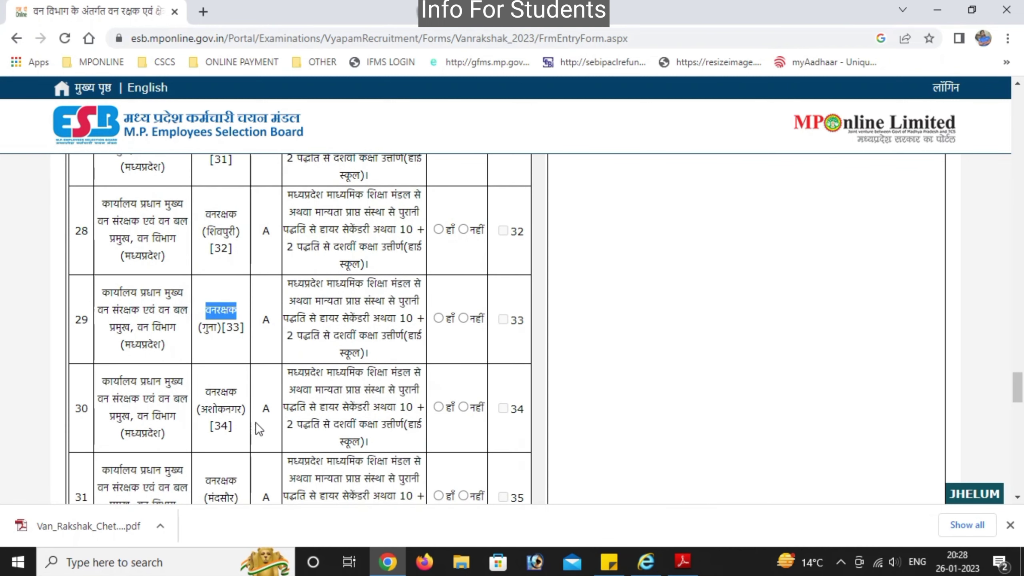
scroll(254, 423, down, 4)
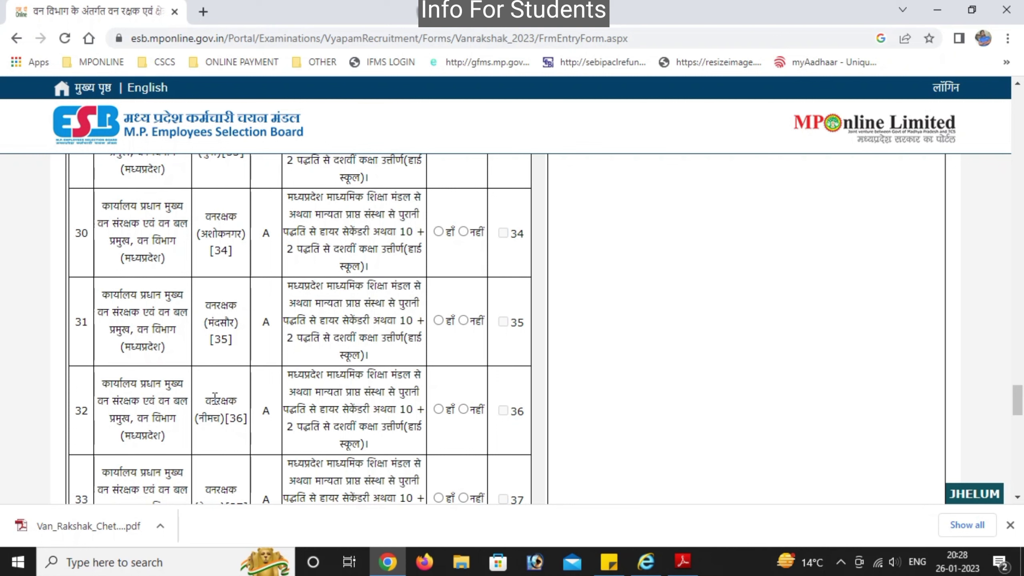
scroll(227, 407, down, 1)
scroll(227, 408, down, 4)
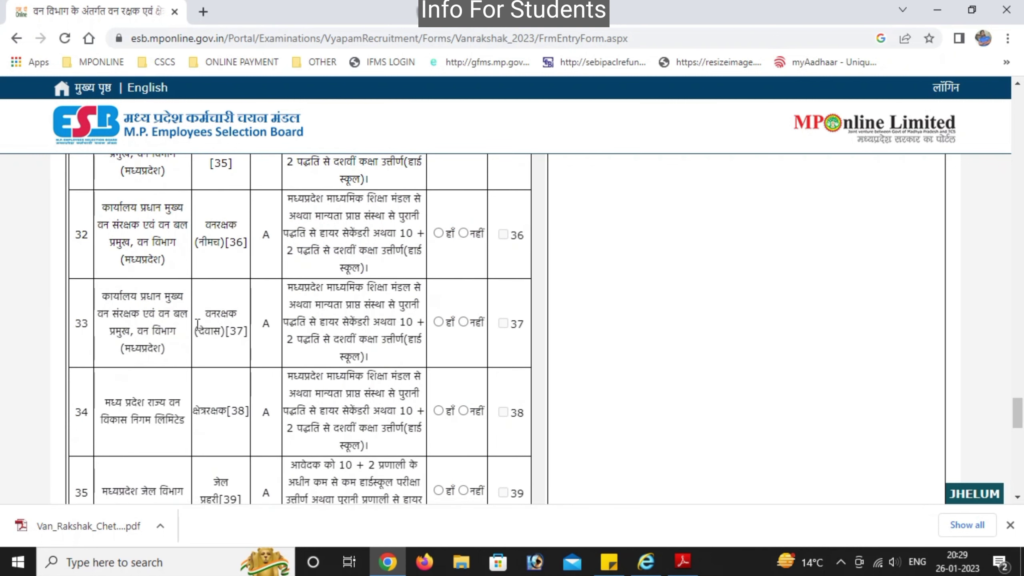
drag(196, 339, 414, 323)
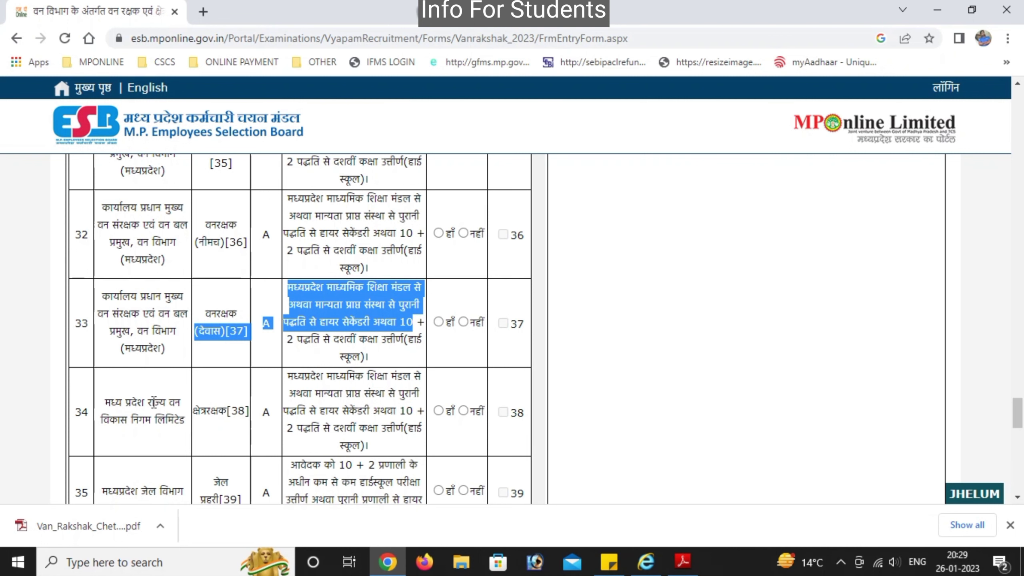
Step: Answer हाँ for the qualification and select the क्षेत्ररक्षक [38] post of मध्य प्रदेश राज्य वन विकास निगम लिमिटेड
scroll(153, 402, down, 4)
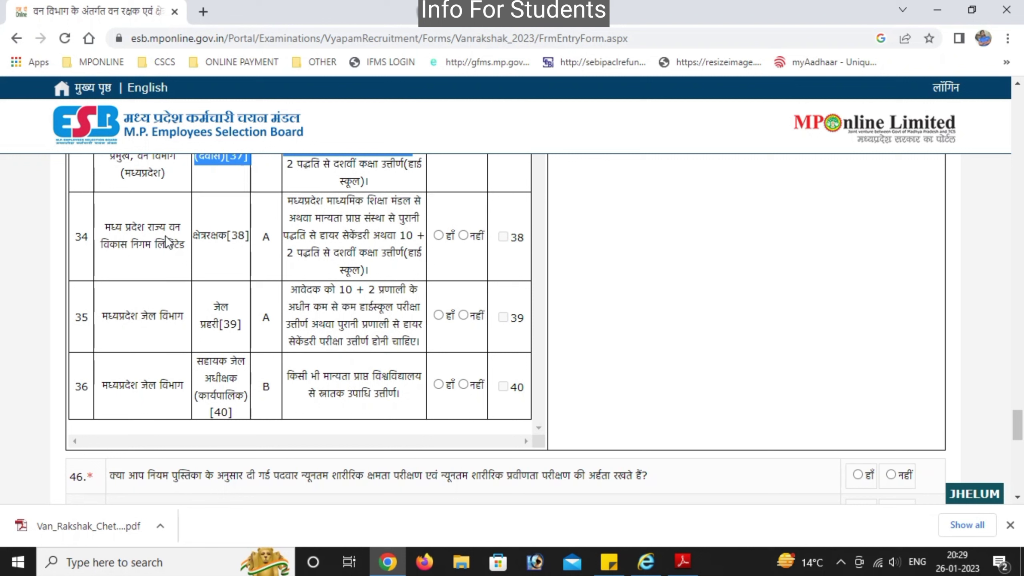
drag(101, 245, 244, 232)
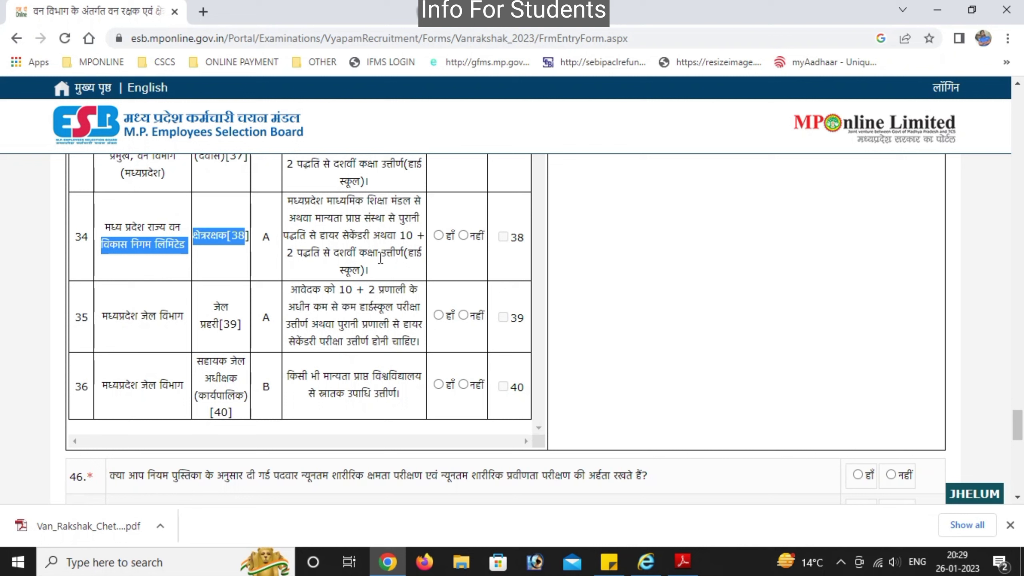
drag(380, 258, 391, 259)
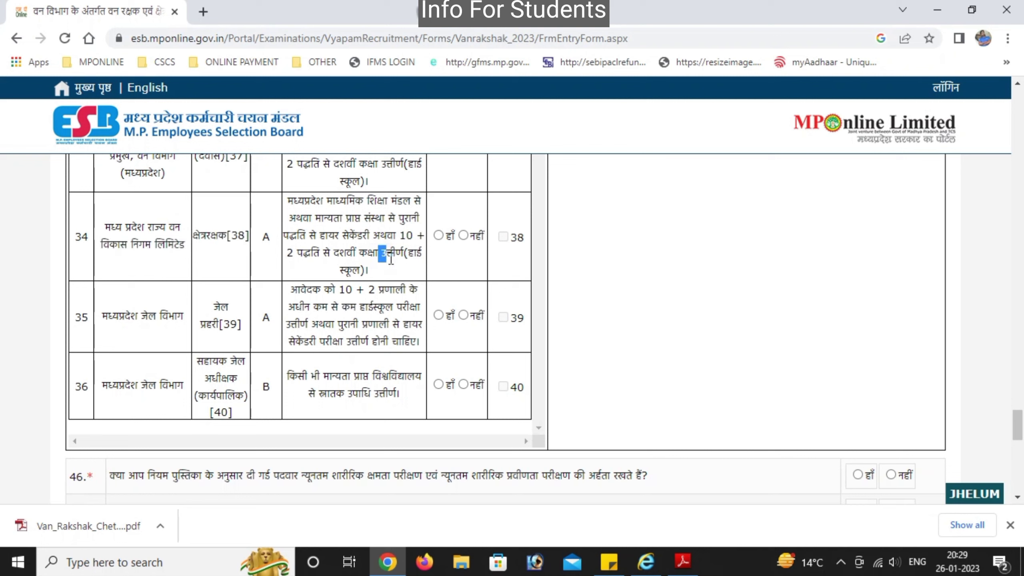
click(439, 235)
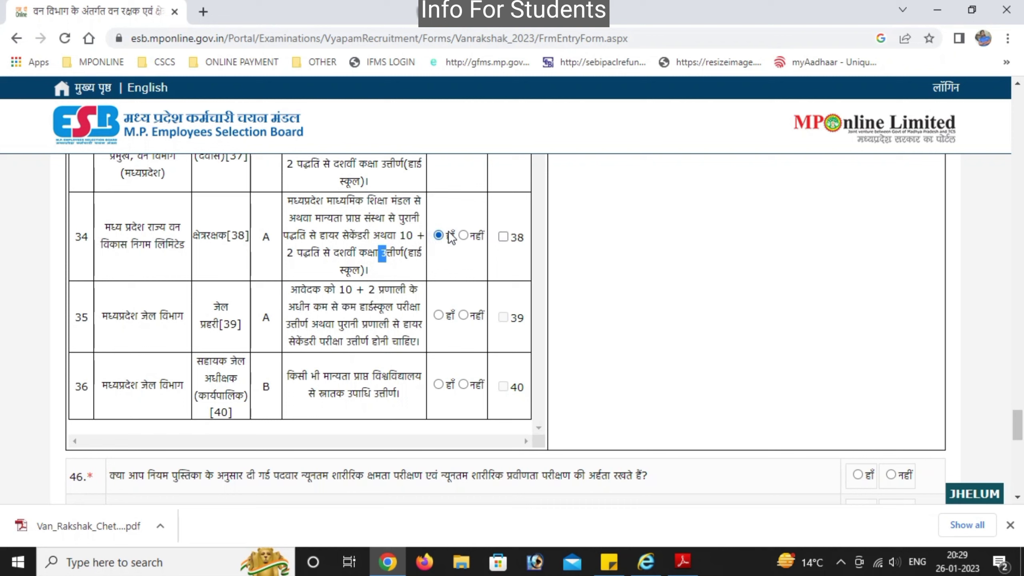
click(504, 233)
Step: Review the जेल प्रहरी [39] post of मध्यप्रदेश जेल विभाग in the preference table
drag(126, 301, 242, 330)
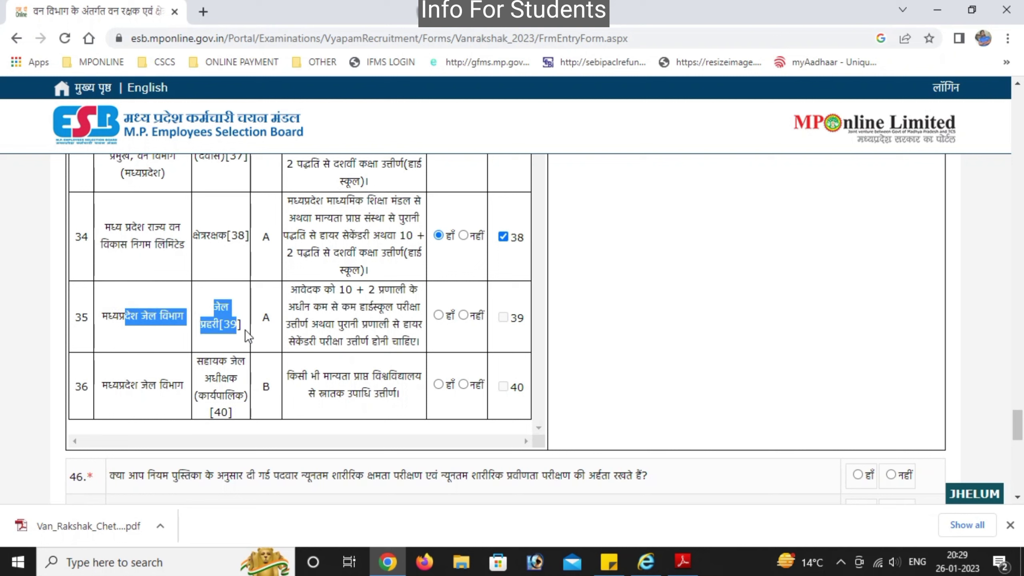